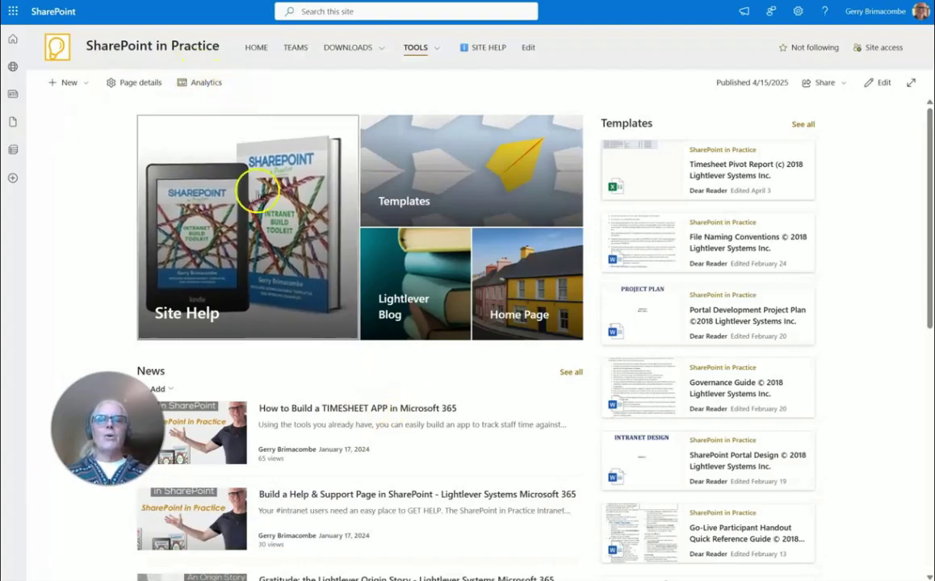
- Switch from SharePoint to Microsoft Forms and create a new blank form
mouse_move(420, 51)
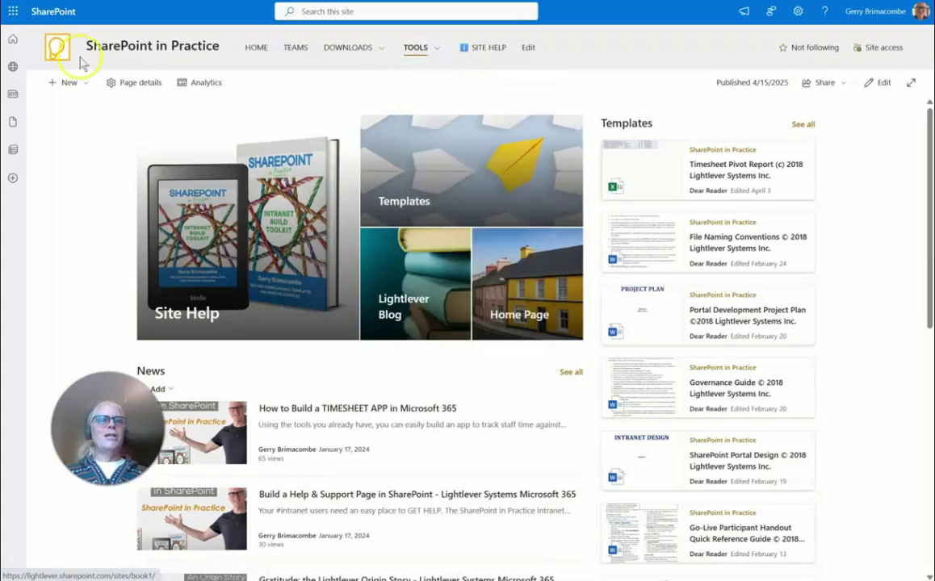
left_click(13, 12)
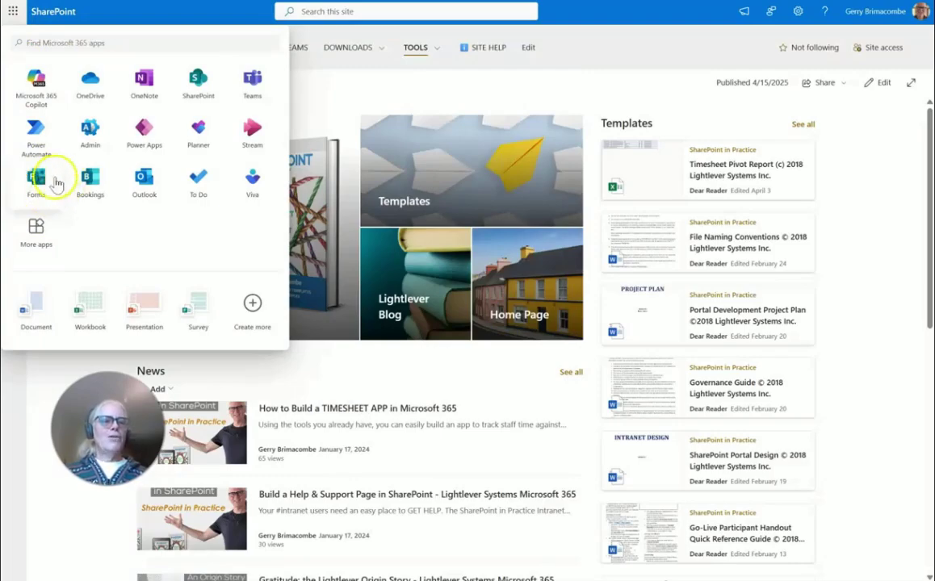
left_click(52, 42)
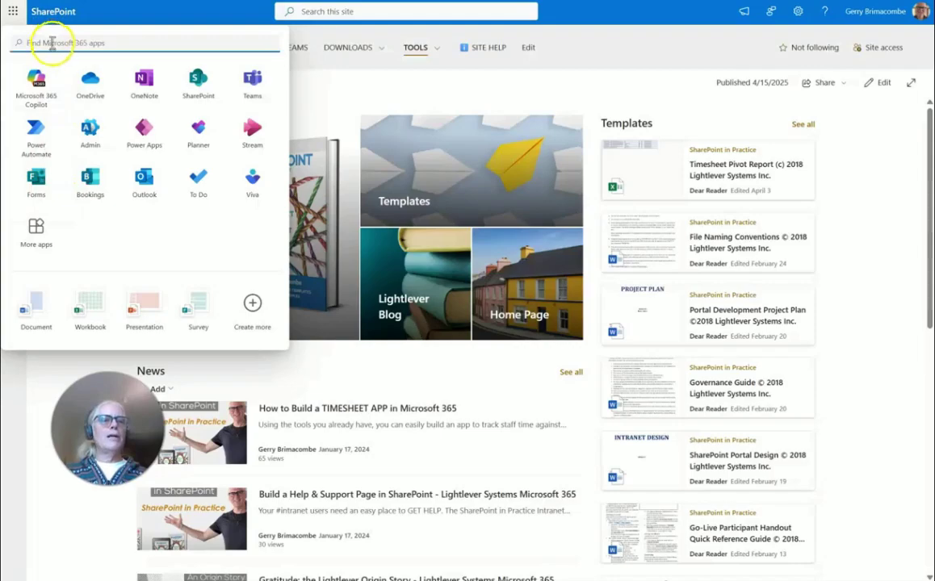
left_click(36, 182)
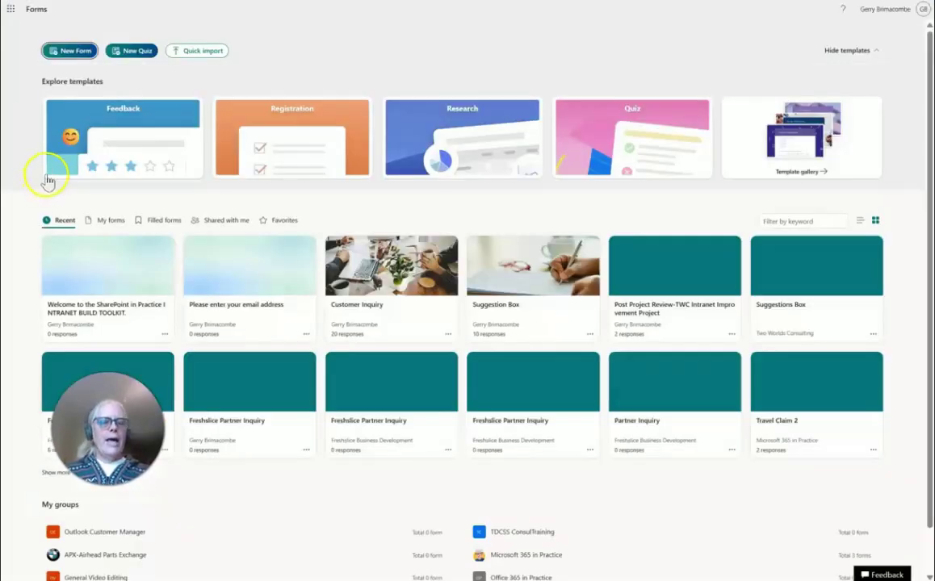
left_click(78, 51)
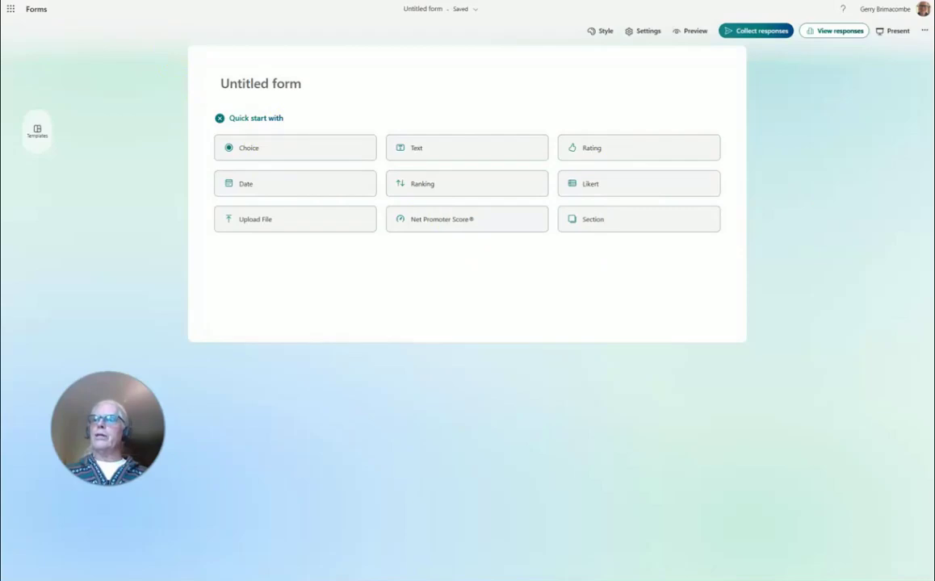
- Title the form "Welcome to the SharePoint in Practice INTRANET BUILD TOOLKIT." and paste the prepared toolkit access text as its description
left_click(236, 93)
type("Welcome to the SharePoint in Practice INTRANET BUILD TOOLKIT.")
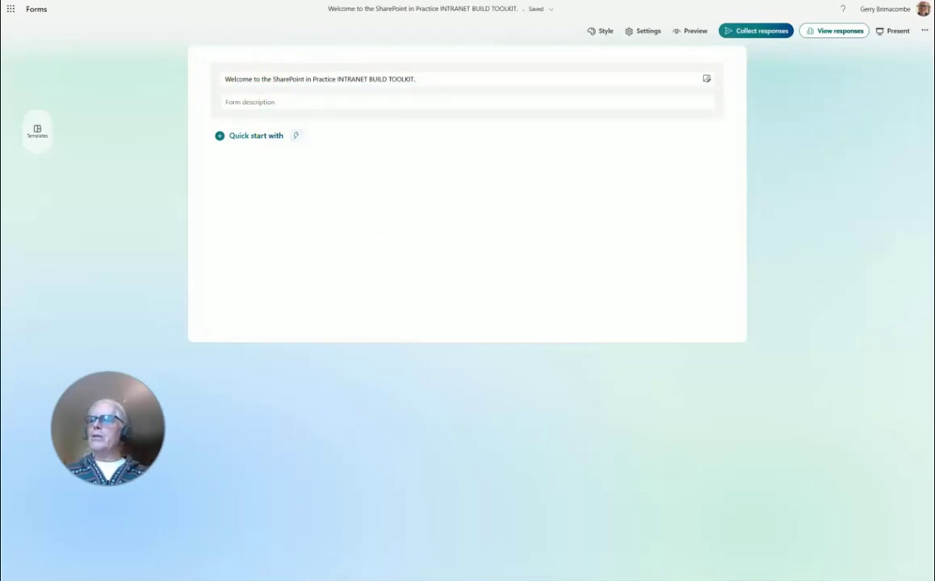
left_click(240, 103)
key("ctrl+v")
- Remove the blank lines between "Thank you,", the author's name and the job title at the end of the form description
left_click(230, 170)
key("BackSpace")
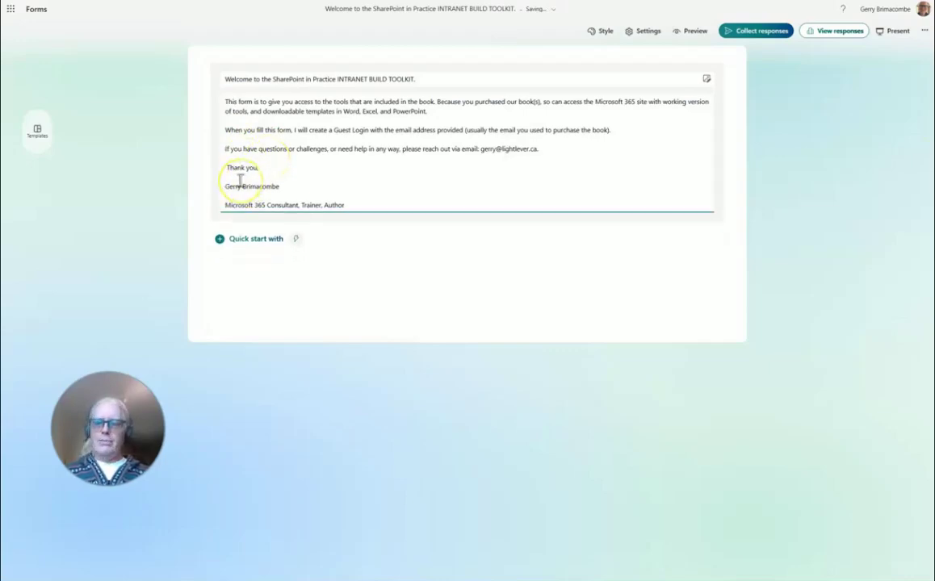
left_click(240, 179)
key("BackSpace")
left_click(247, 185)
key("BackSpace")
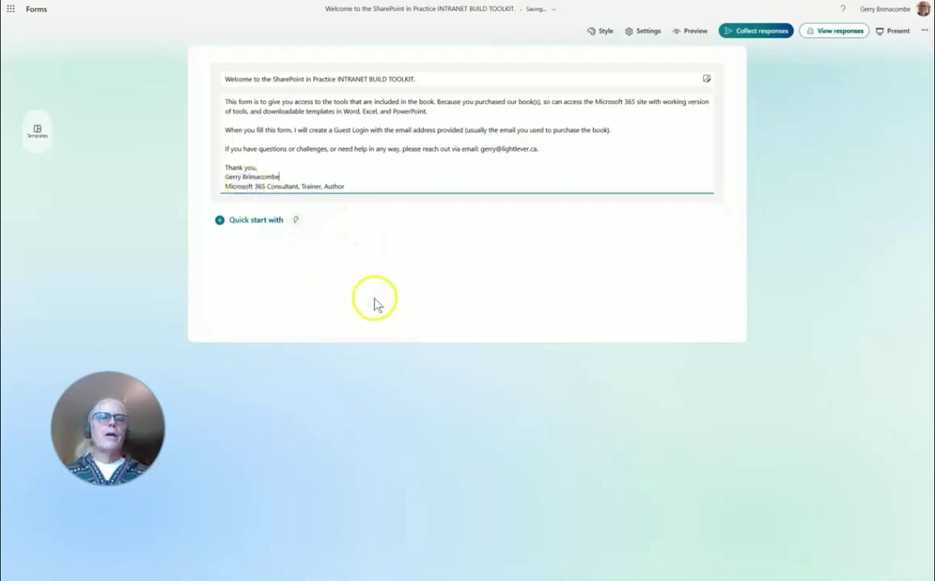
key("BackSpace")
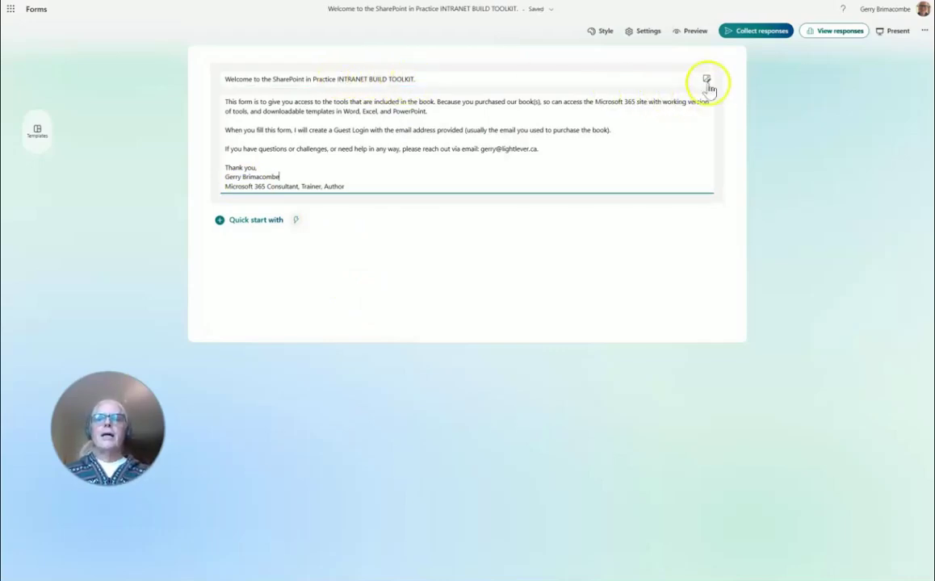
- Upload the logo image _USE-LL_logotype_600px_RGB.jpg from the Logo folder into the form header
left_click(706, 81)
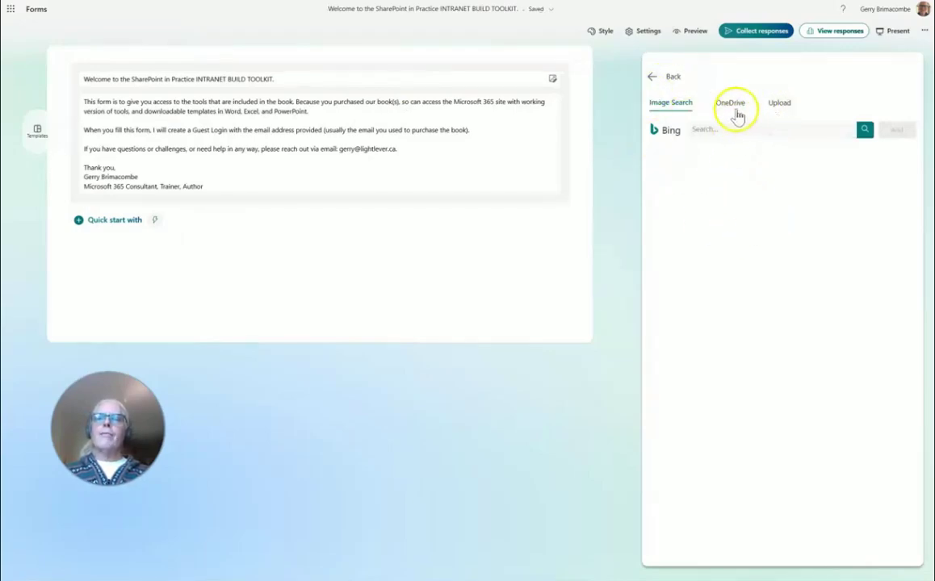
left_click(778, 112)
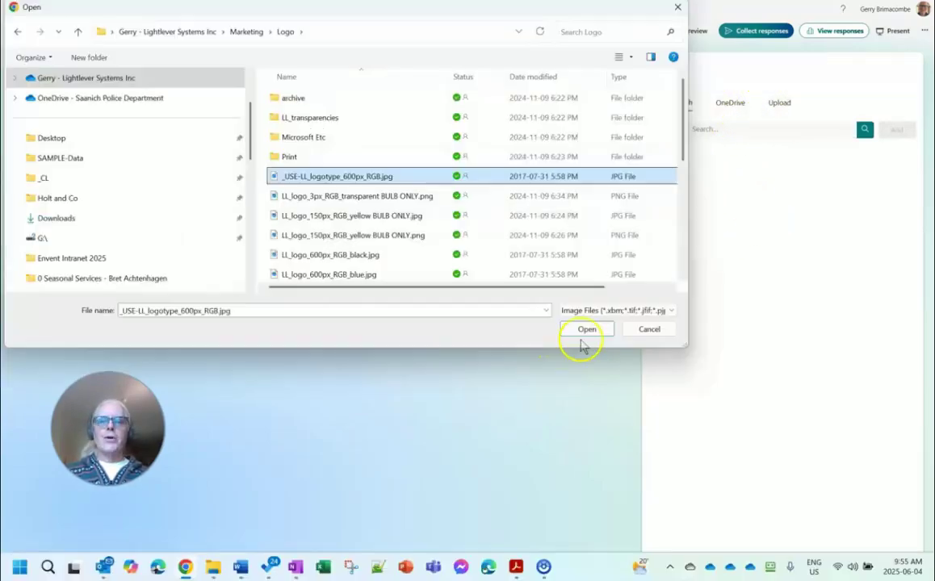
left_click(587, 335)
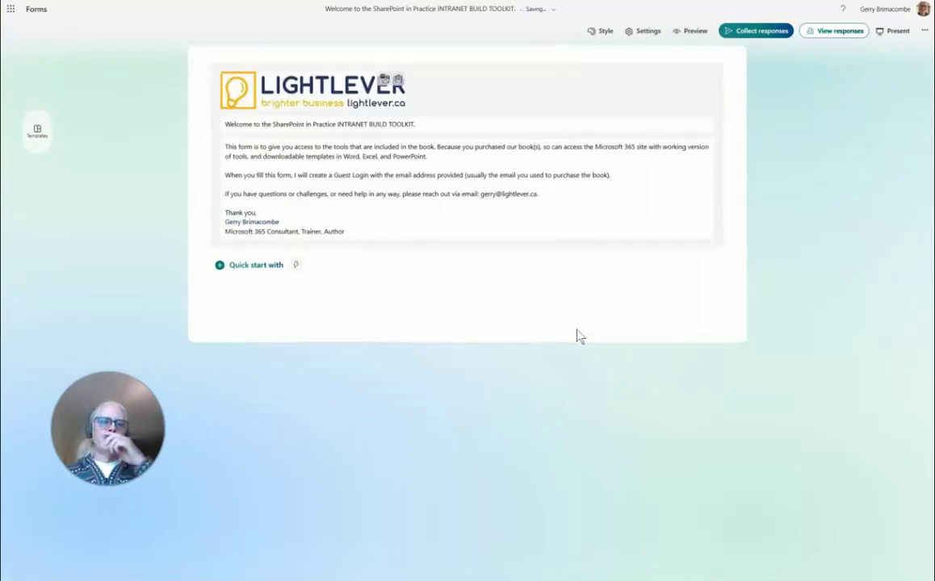
- Add a required text question reading "Please enter your email address"
left_click(240, 270)
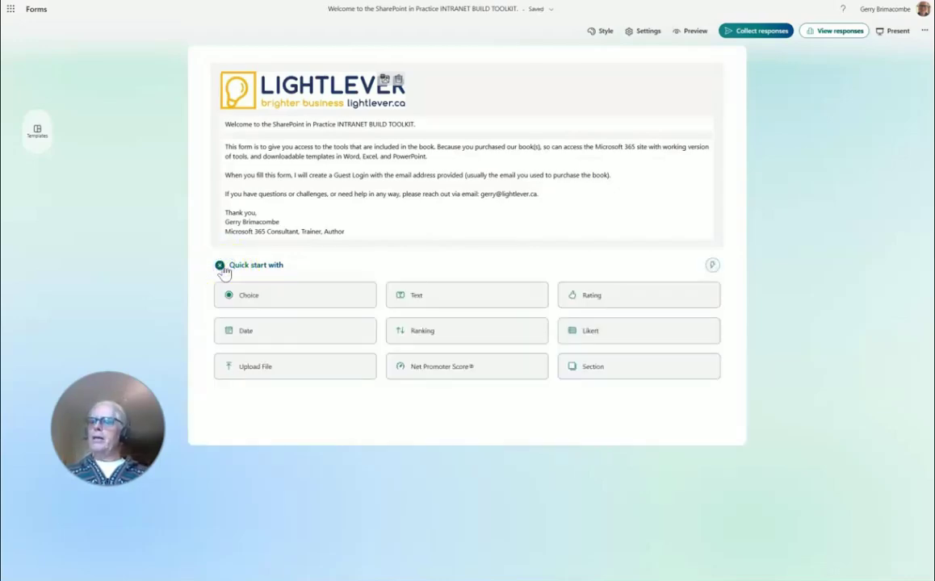
left_click(416, 298)
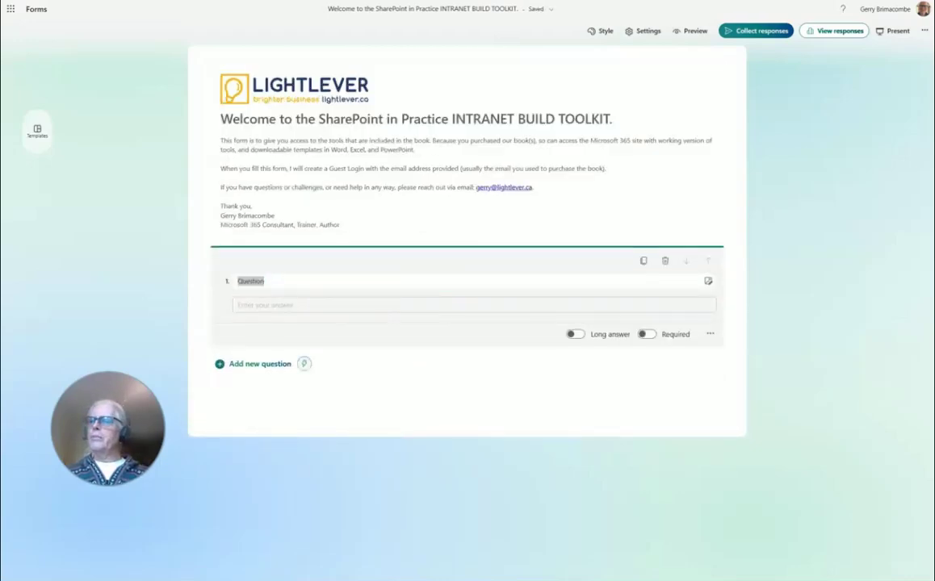
left_click(298, 279)
key("ctrl+a")
type("Please enter your email address")
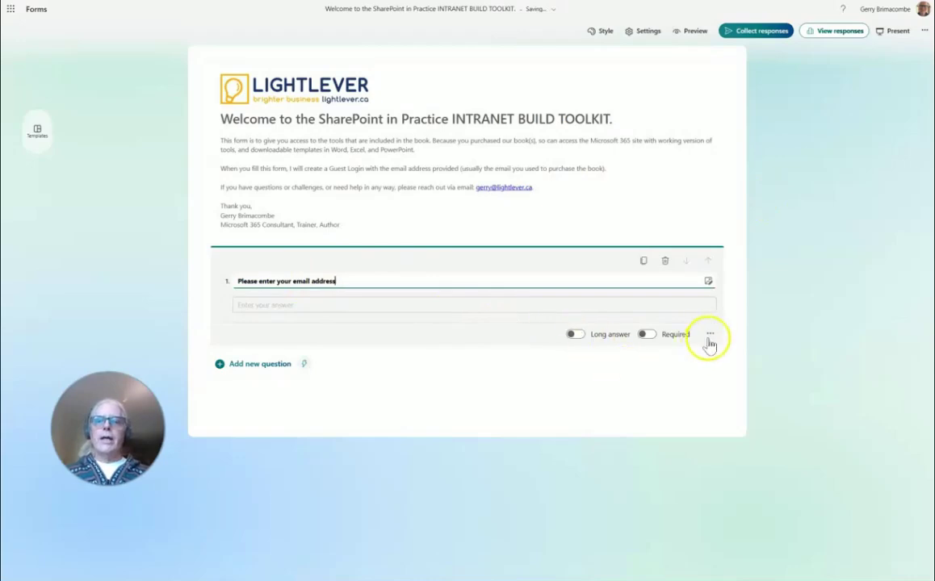
left_click(647, 336)
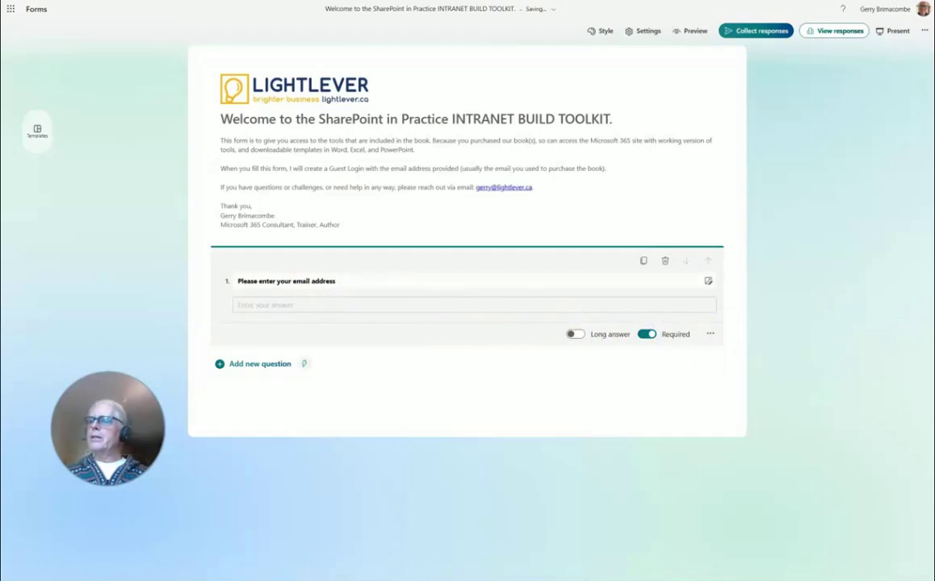
- Add a subtitle to the email question asking for careful entry, since that address gets the SharePoint Guest user login
left_click(710, 336)
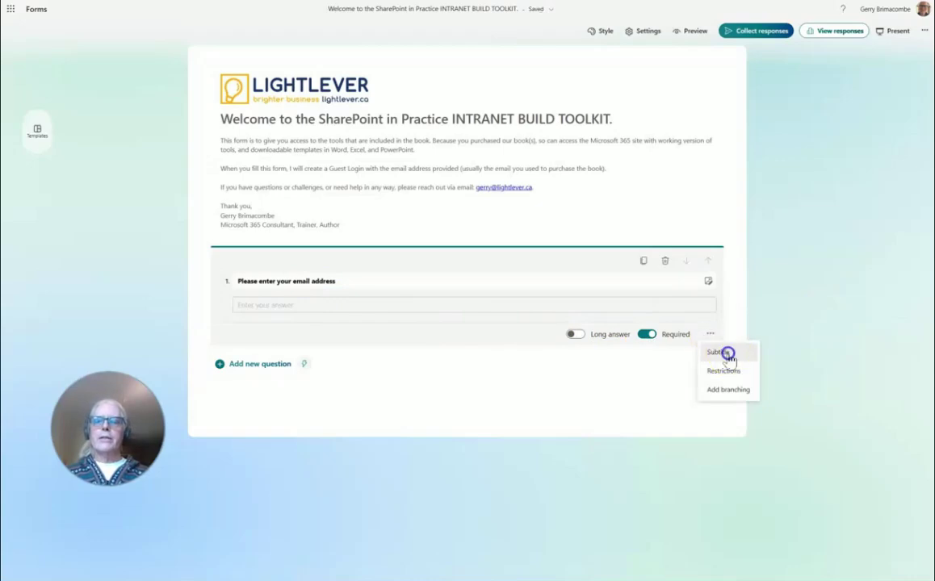
left_click(724, 353)
key("ctrl+v")
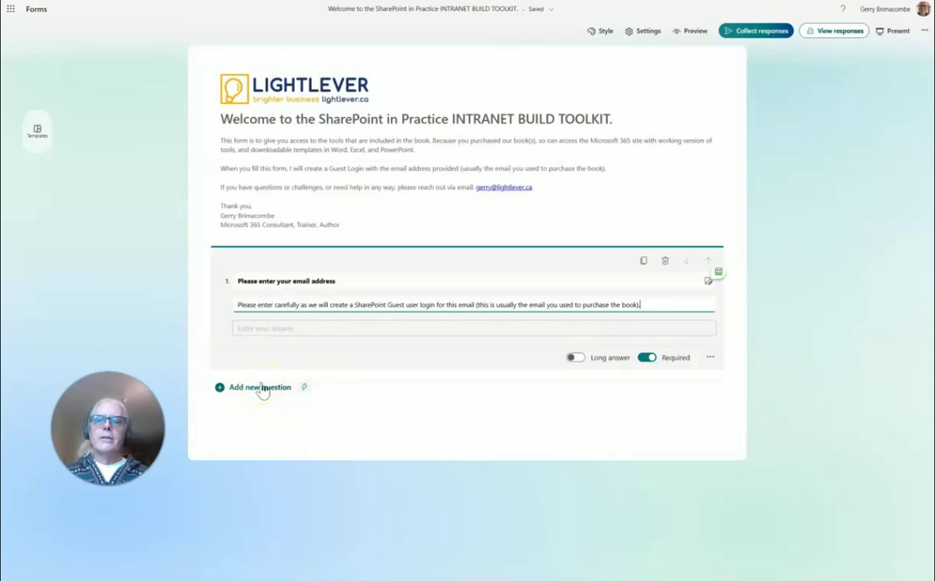
- Add a choice question reading "Where did you purchase the Intranet Build Toolkit?"
left_click(261, 388)
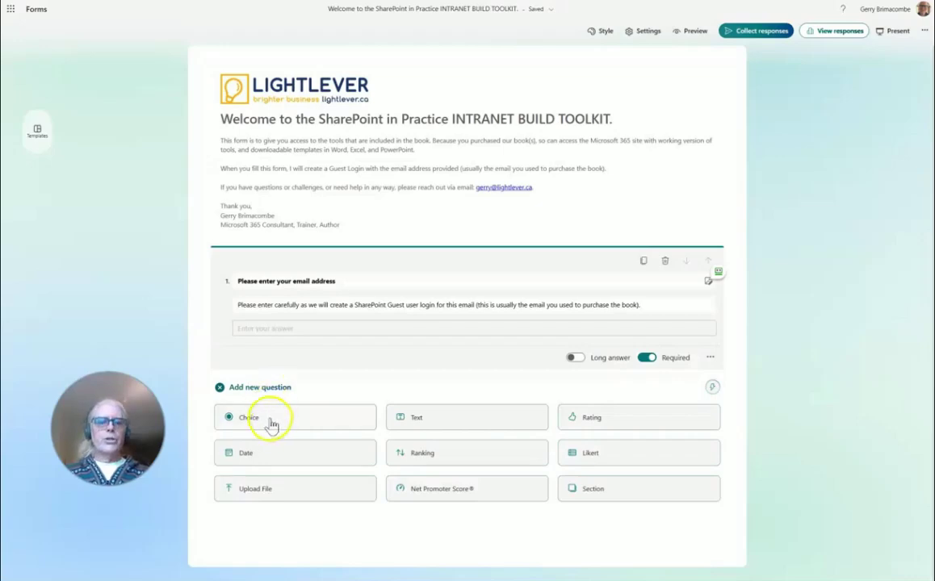
left_click(271, 422)
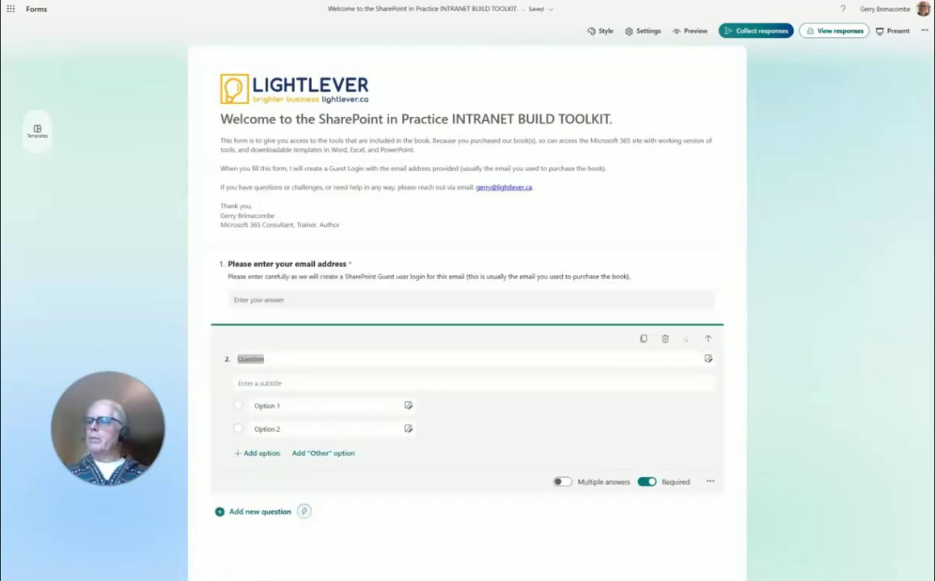
double_click(249, 360)
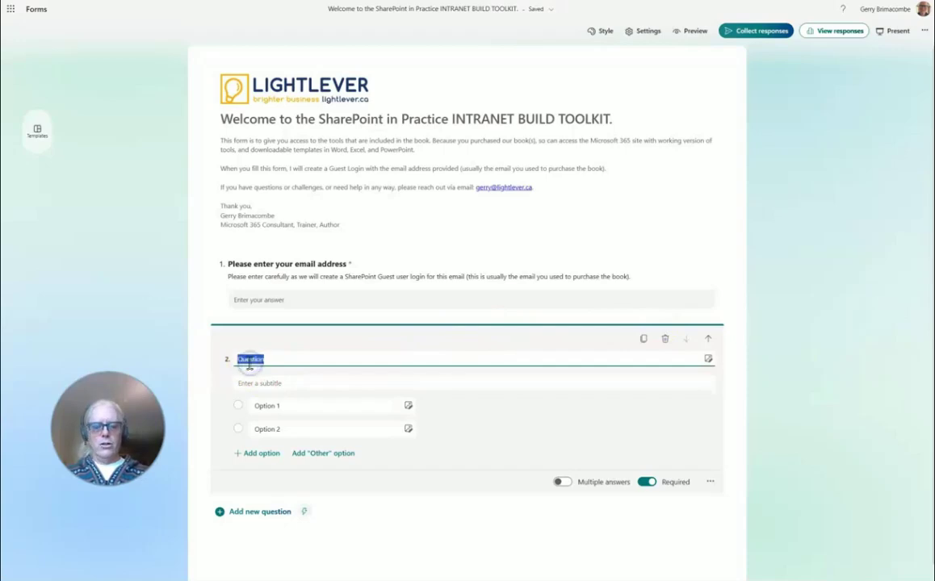
type("Where did you purchase the Intranet Build Toolkit?")
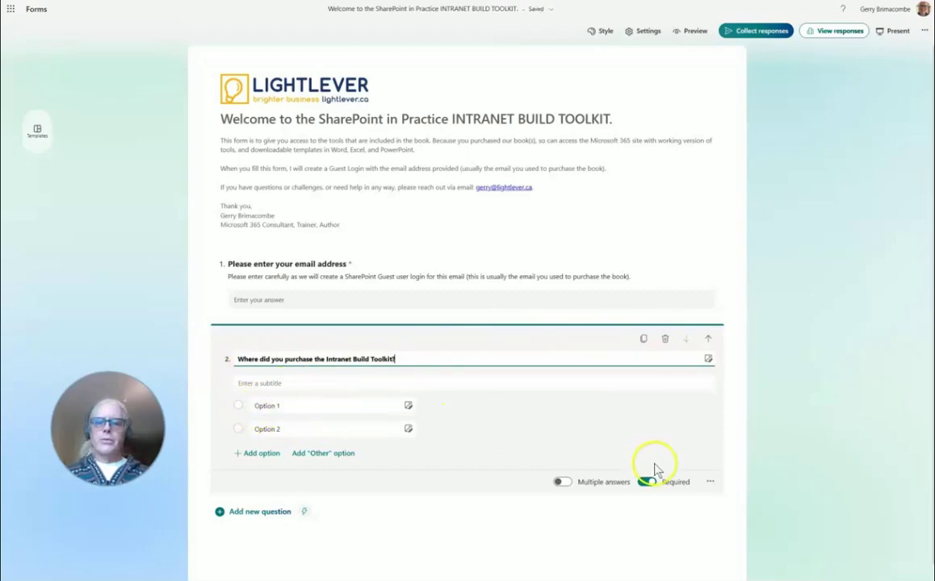
- Set the purchase location question's answer options to Lightlever.ca and Amazon, and add an "Other" option
scroll(468, 404, "down", 1)
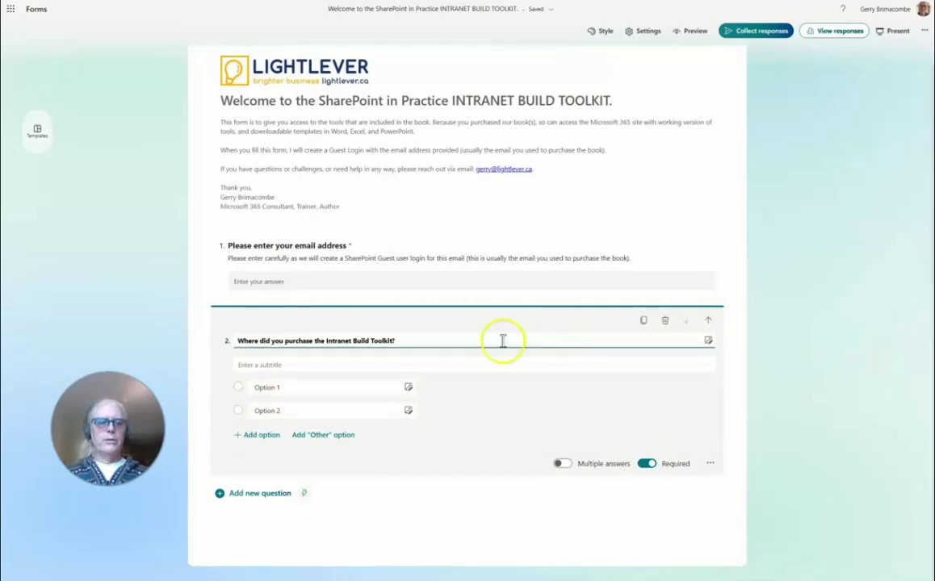
left_click(267, 389)
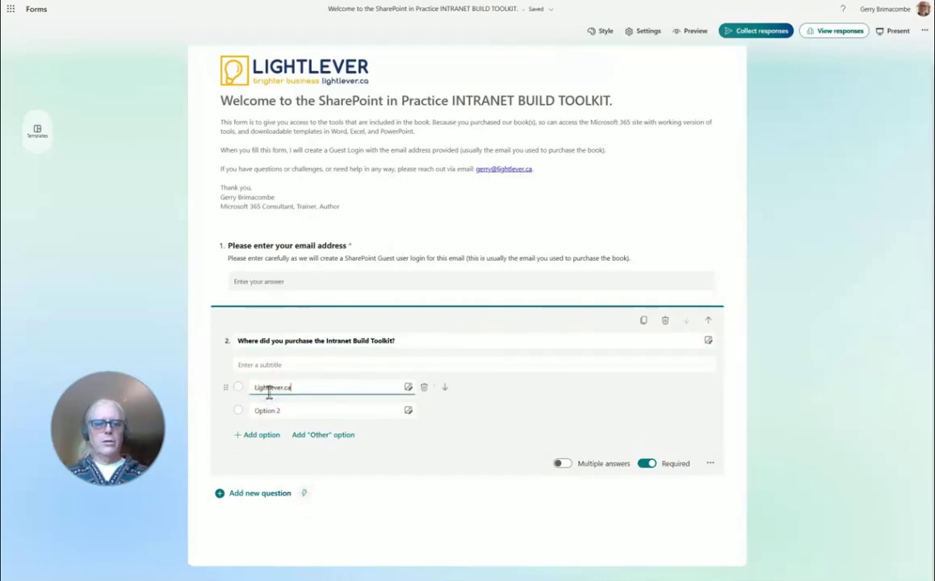
left_click(267, 411)
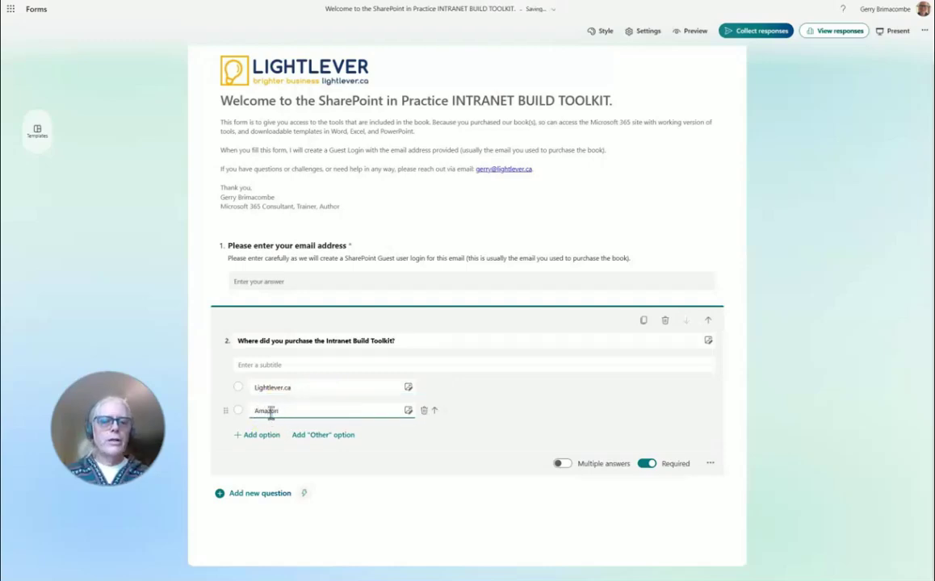
left_click(313, 434)
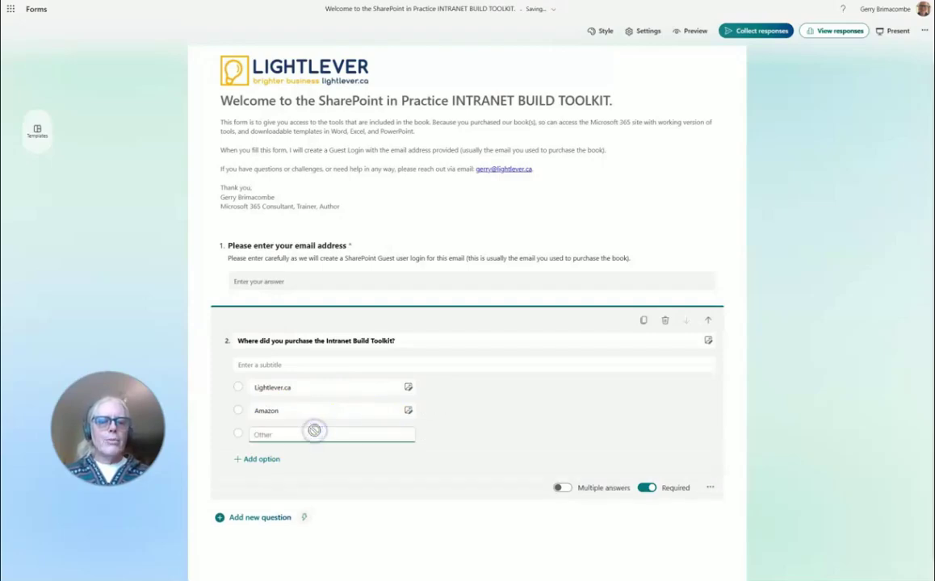
left_click(311, 414)
left_click(313, 434)
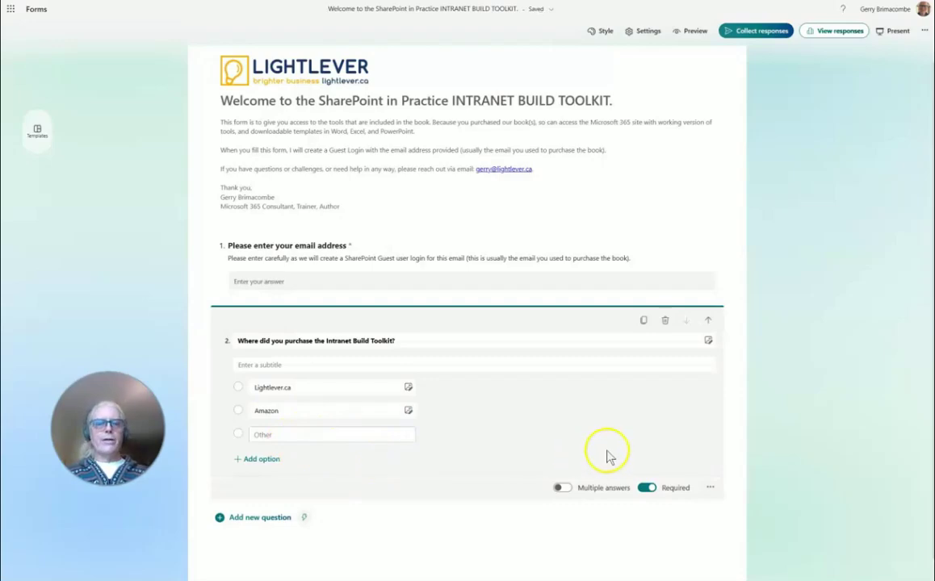
- Add a date question titled "Purchase Date" after the purchase location question
scroll(611, 461, "down", 1)
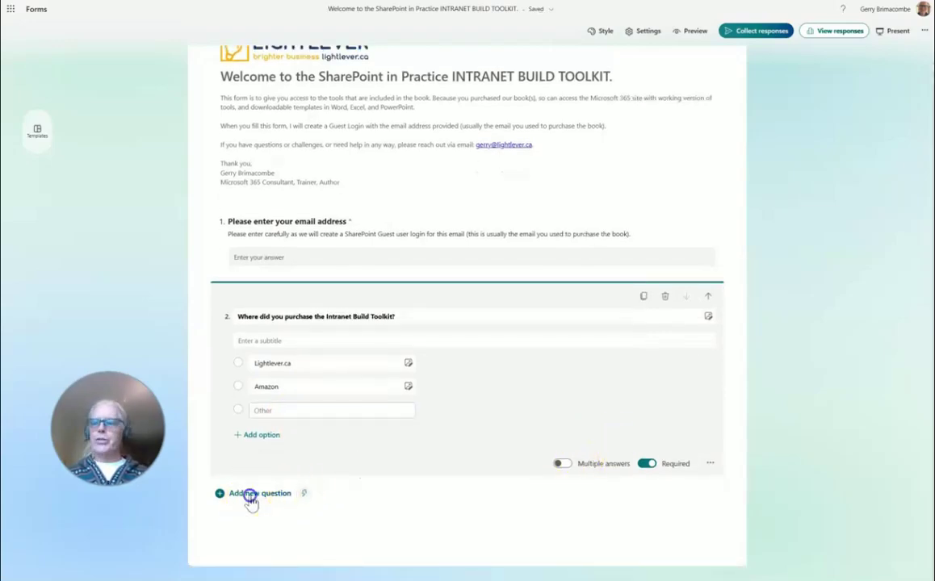
left_click(257, 496)
scroll(653, 450, "down", 2)
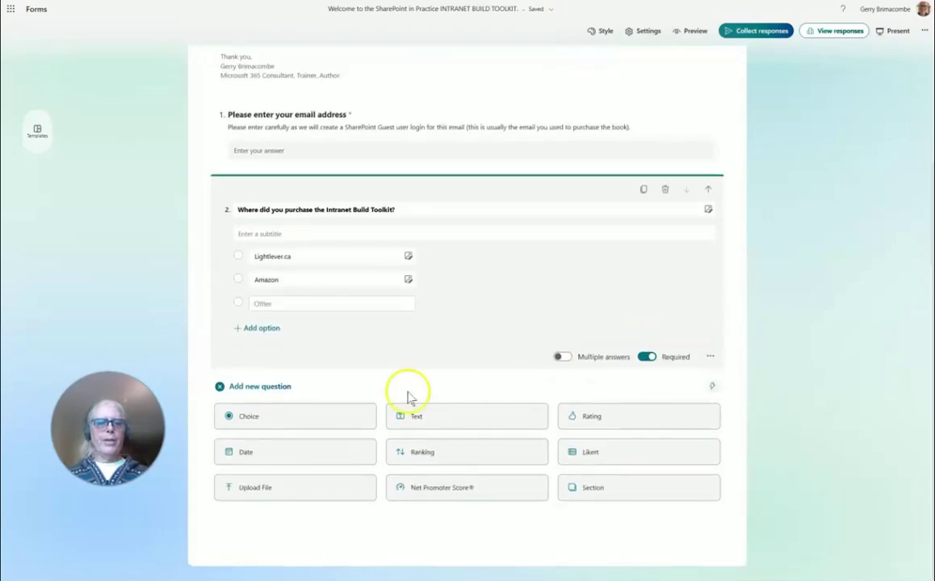
left_click(261, 457)
type("Purchase Date")
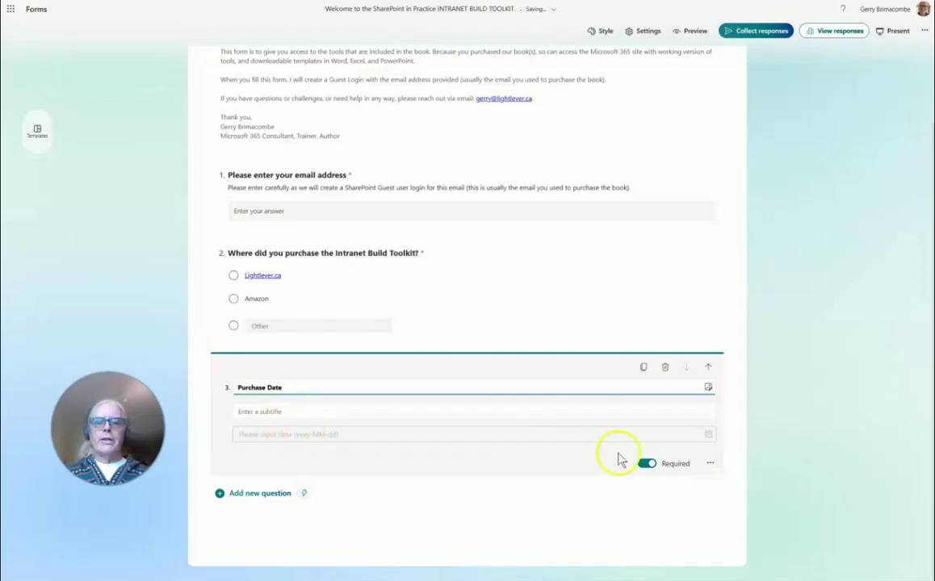
- Remove the subtitle from the Purchase Date question and make the question optional
left_click(709, 463)
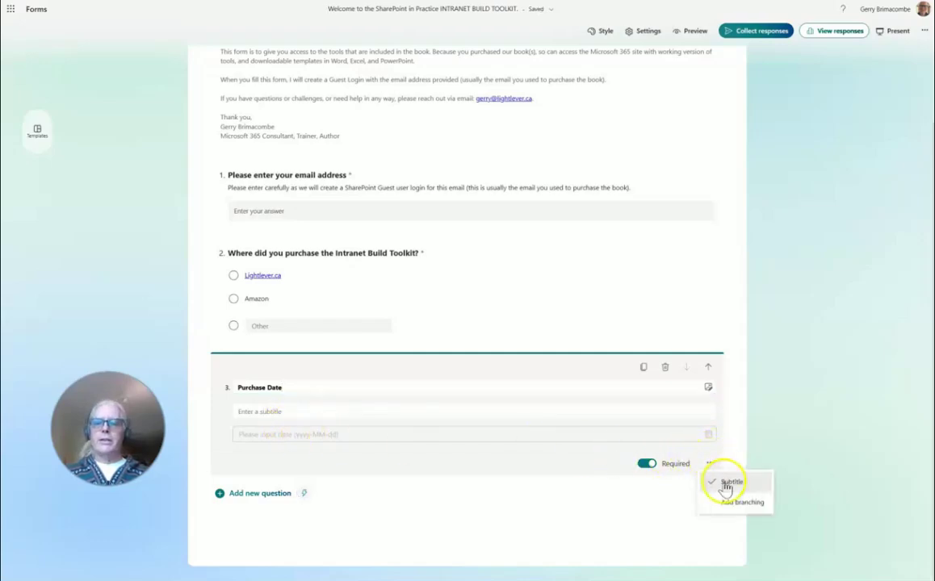
left_click(727, 481)
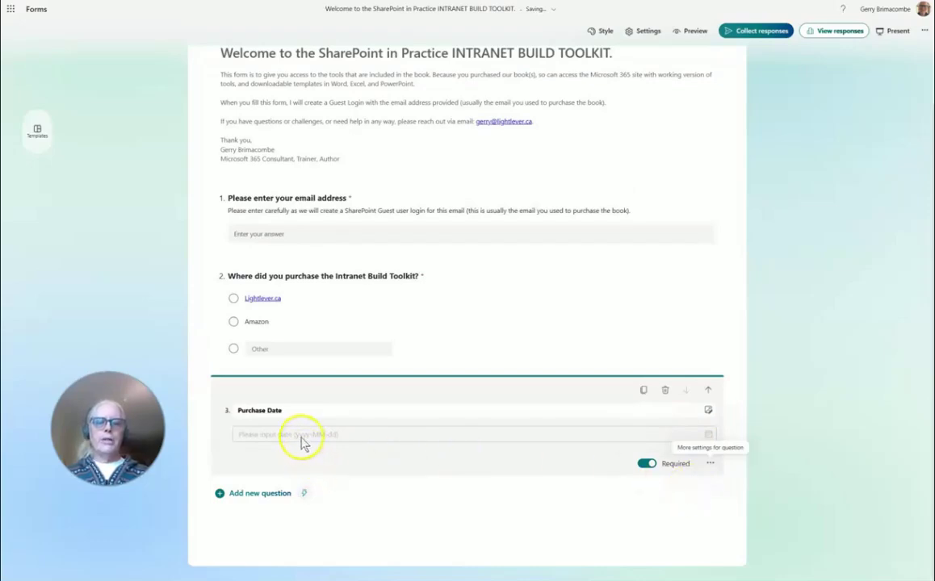
left_click(646, 464)
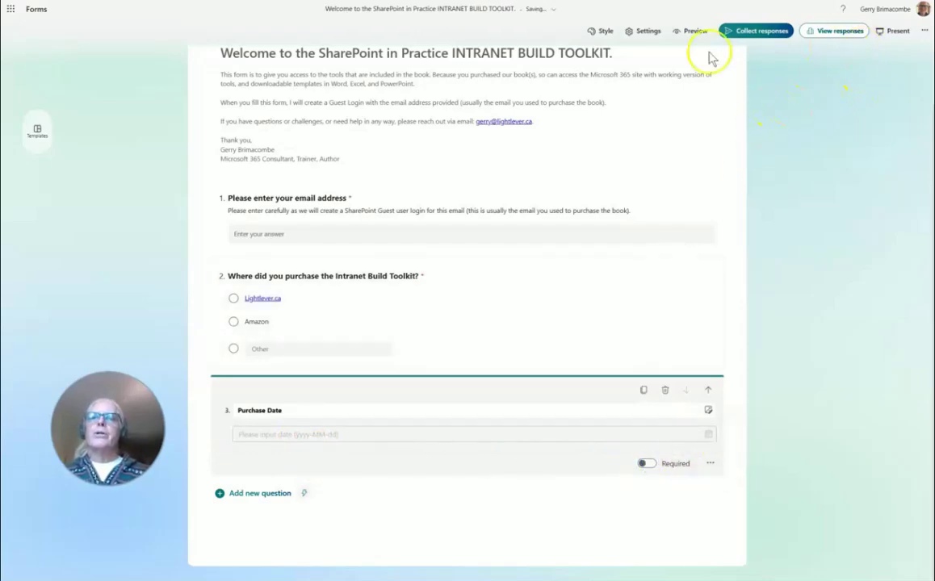
- Change the form settings so that anyone can respond
left_click(647, 31)
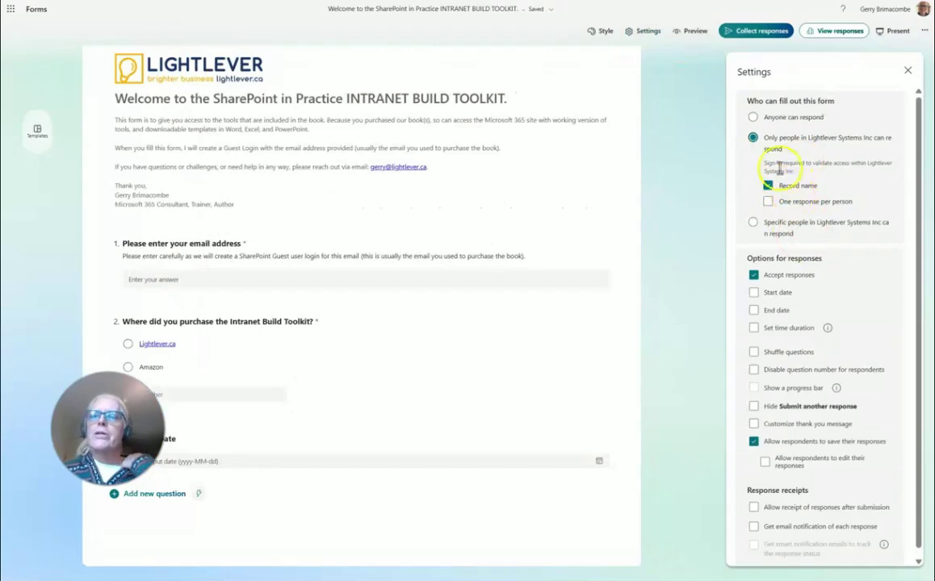
left_click(753, 119)
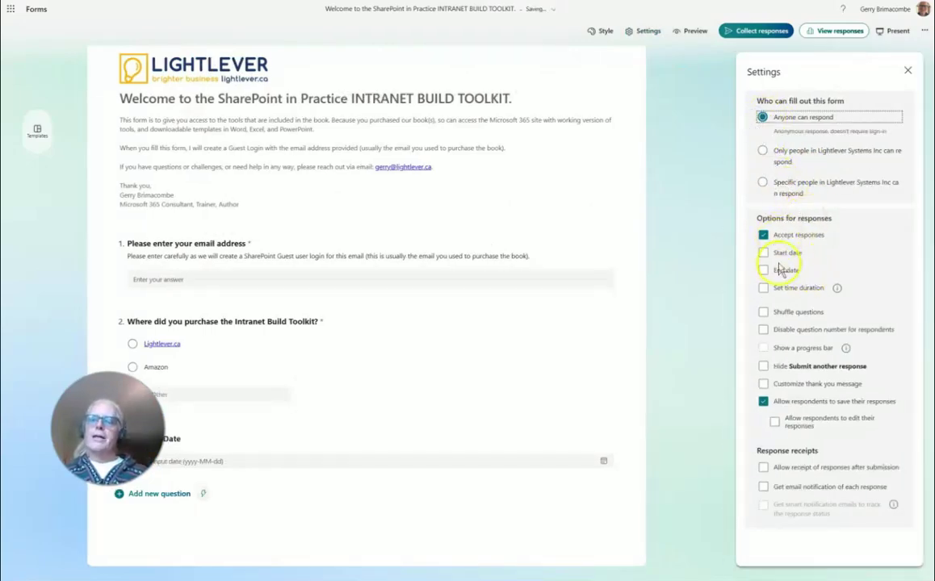
- Stop respondents from saving their responses and turn on email notification of each response for the form
left_click(764, 402)
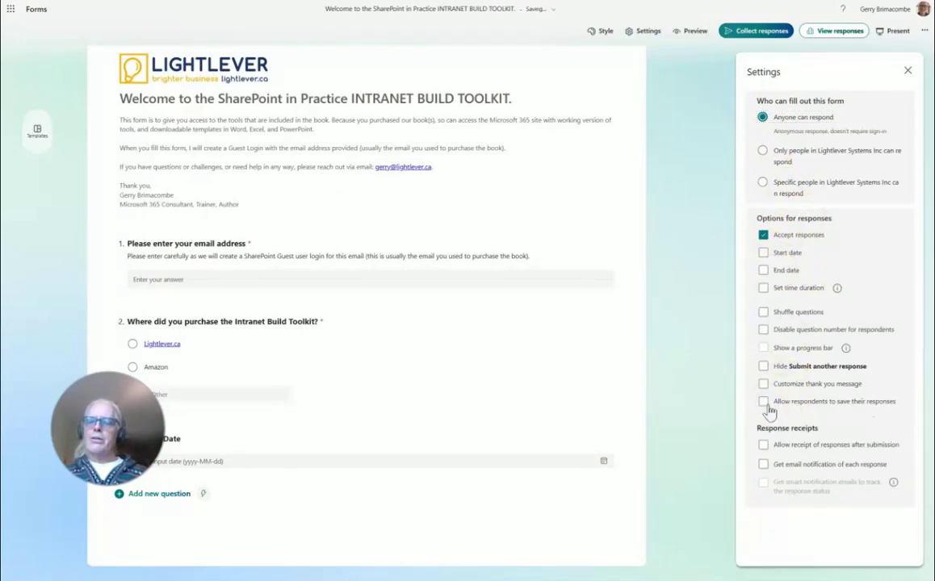
left_click(808, 445)
left_click(763, 445)
left_click(764, 465)
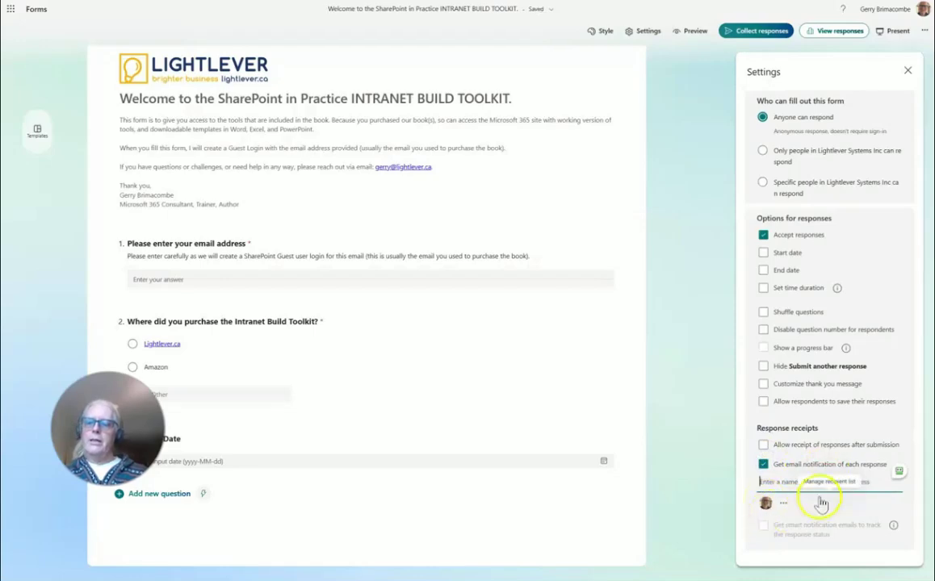
- Replace the default thank-you message with the guest user invitation notice, online resources link and sign-in note, and preview the form
left_click(764, 383)
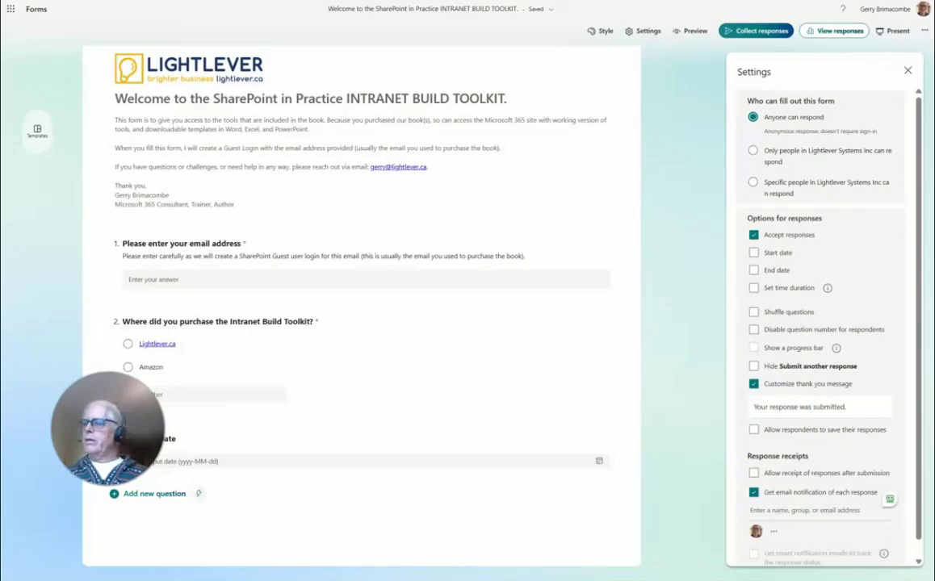
triple_click(769, 409)
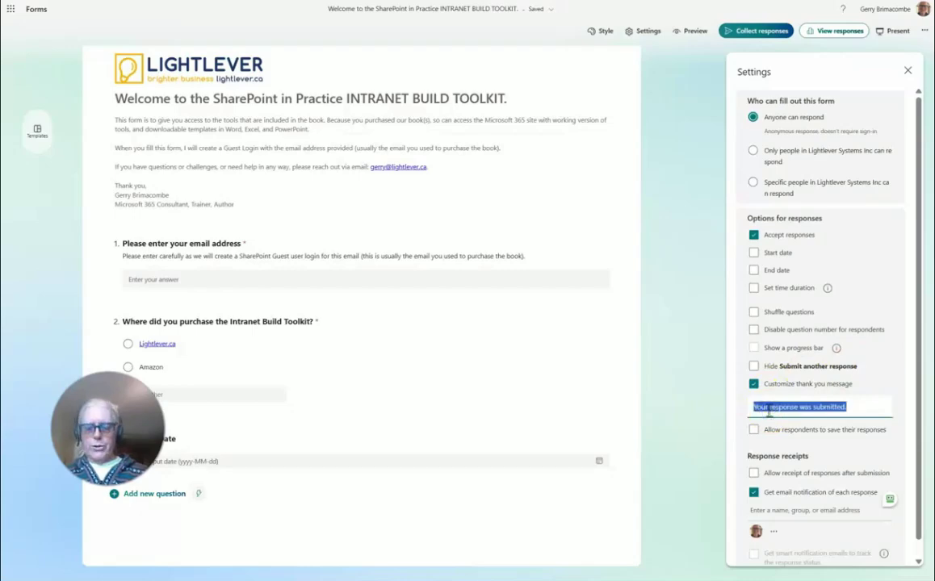
key("ctrl+v")
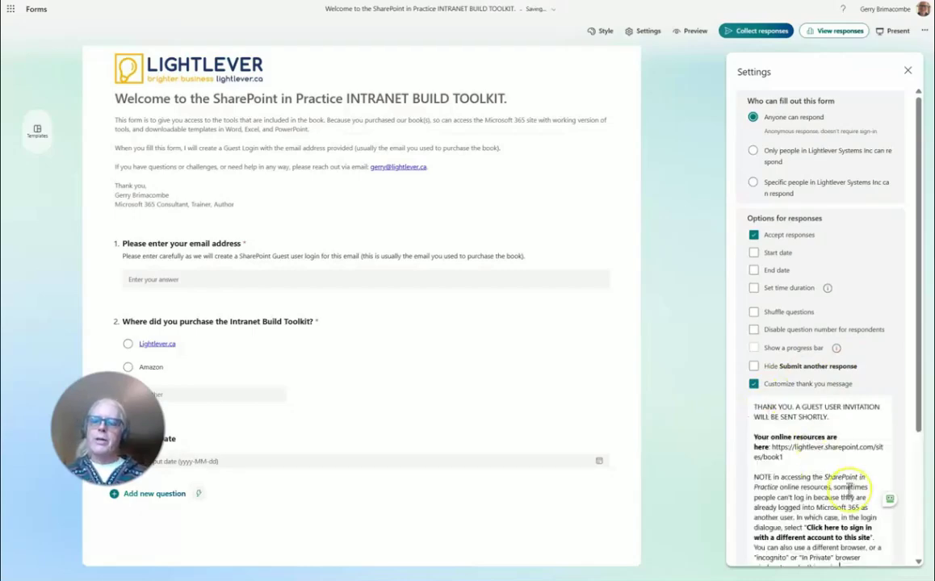
scroll(848, 491, "down", 2)
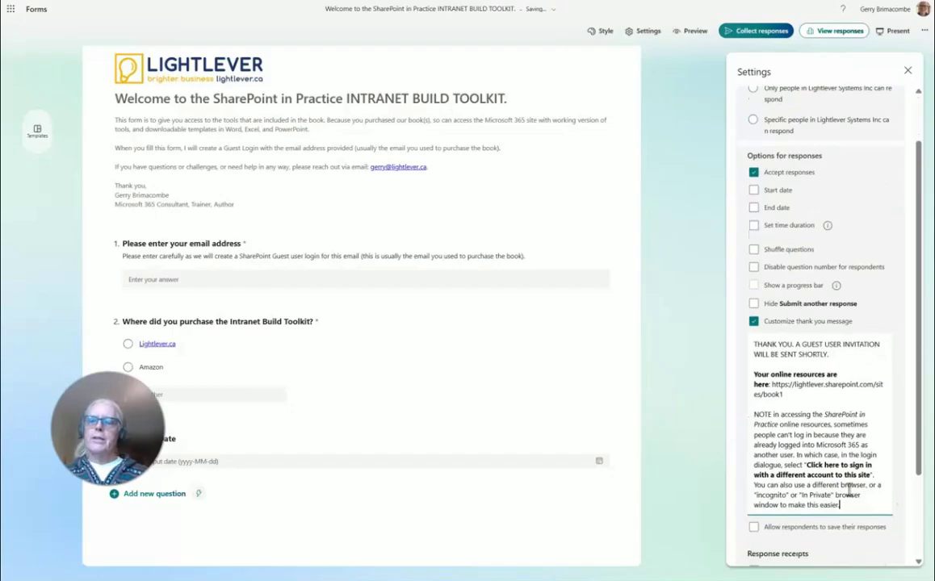
scroll(788, 396, "up", 2)
left_click(908, 71)
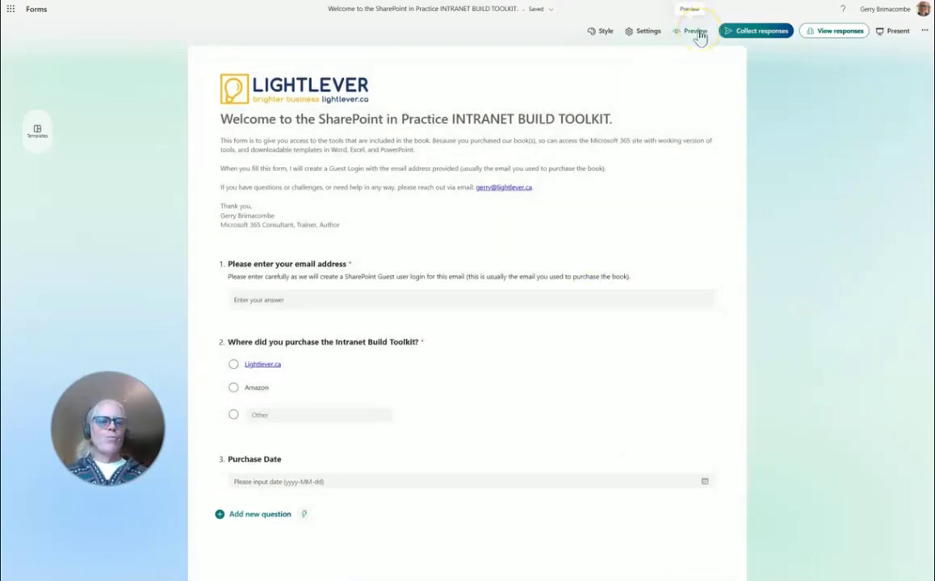
left_click(695, 32)
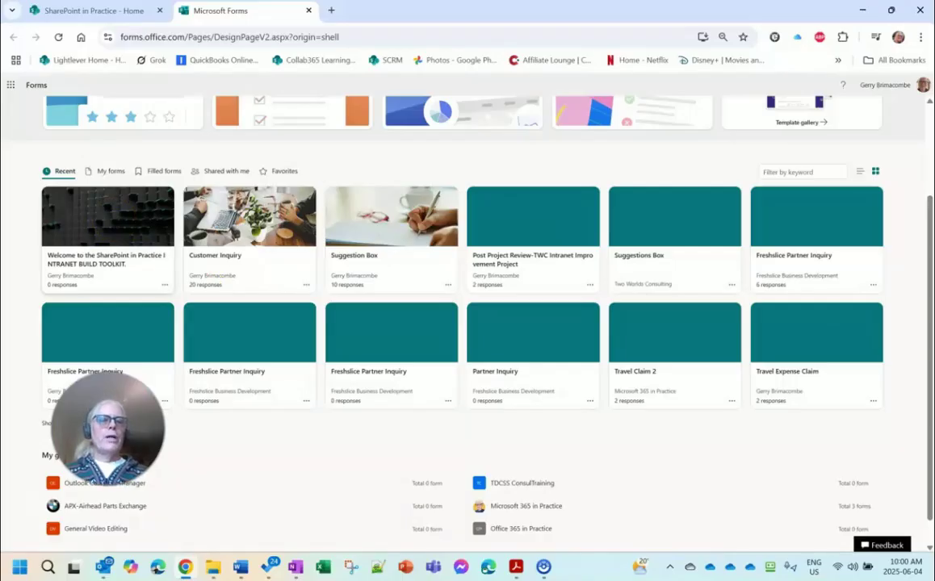
- Switch to the Lightlever Home SharePoint site and create a blank list named "Toolkit Guest Users", shown in site navigation
left_click(85, 12)
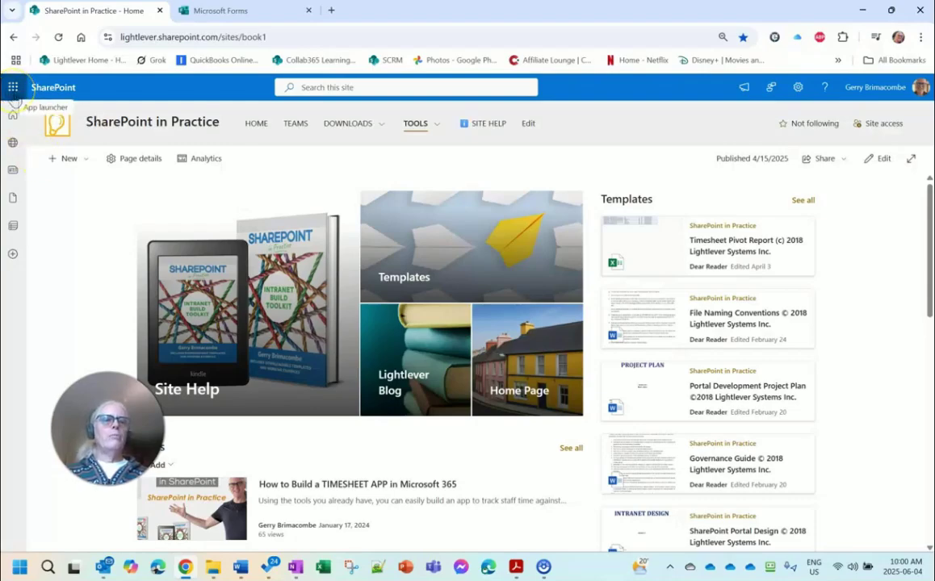
left_click(70, 59)
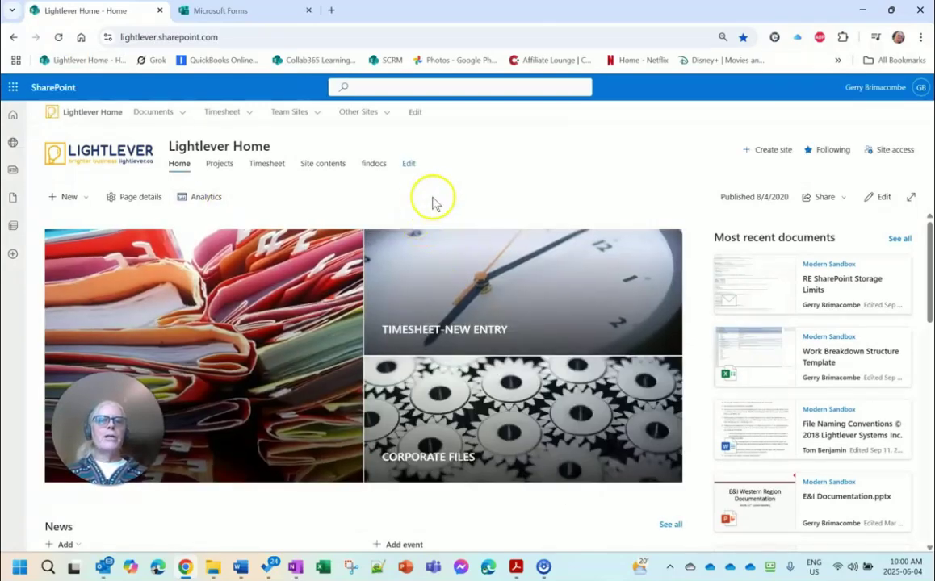
left_click(77, 197)
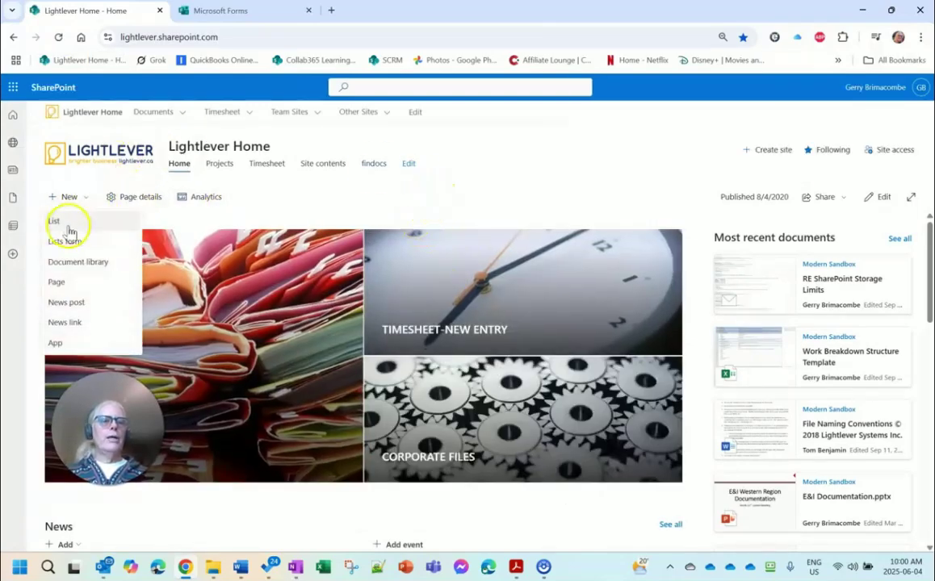
left_click(68, 224)
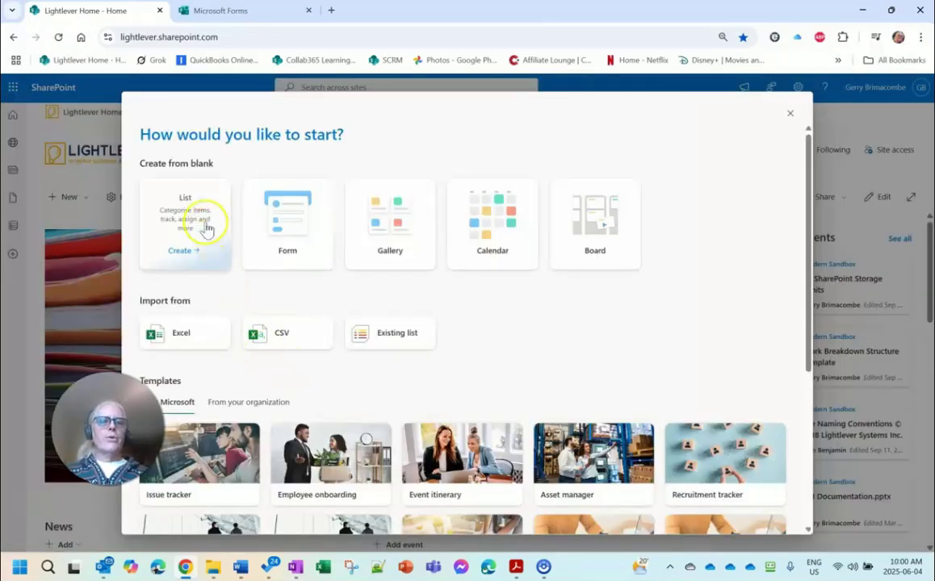
left_click(206, 229)
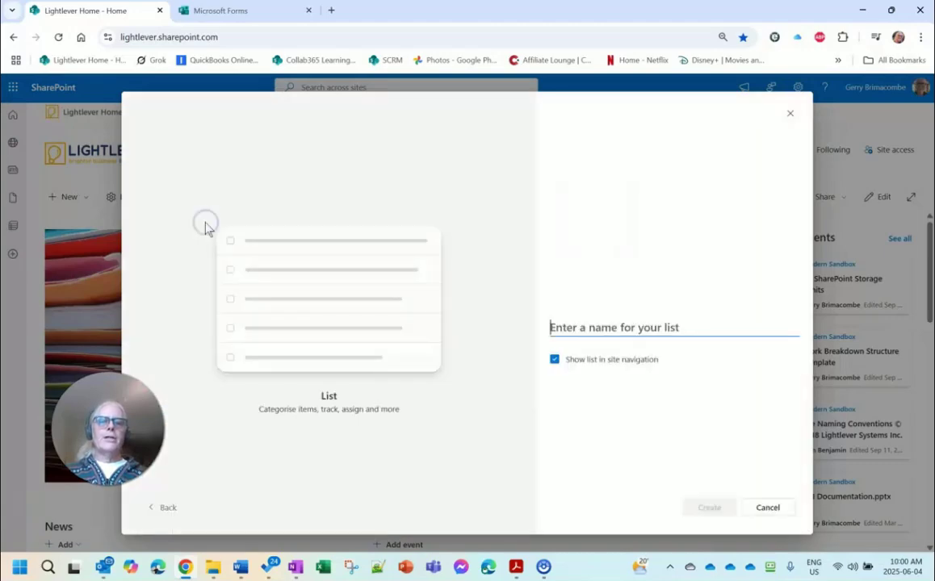
left_click(568, 328)
type("Toolkit")
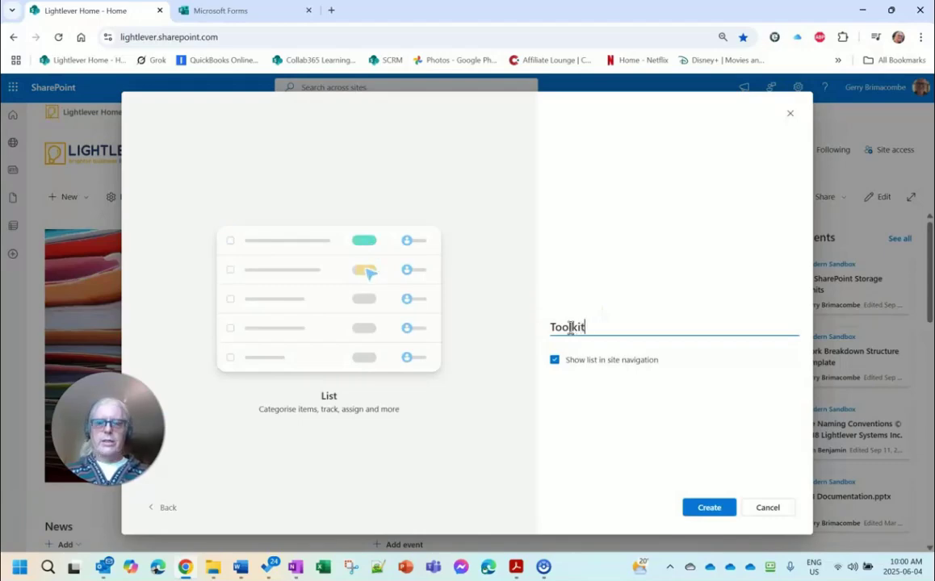
type(" Guest Users")
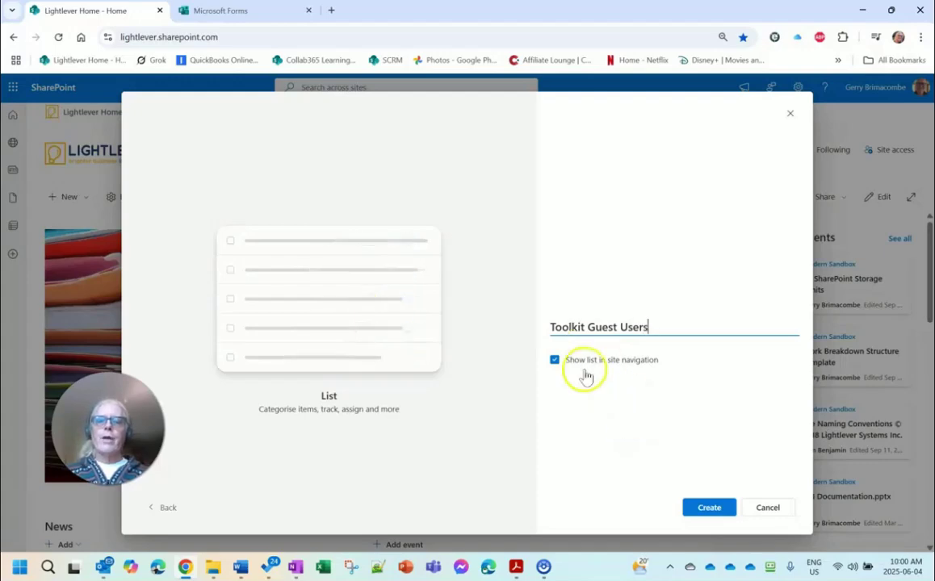
left_click(714, 519)
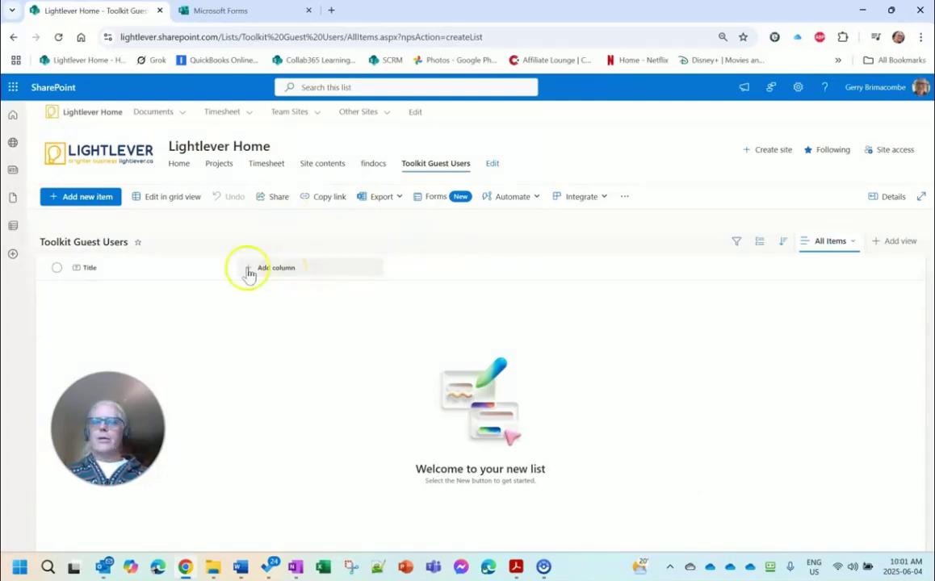
- Rename the Title column of the Toolkit Guest Users list to "EmailAddress", without a space
left_click(101, 271)
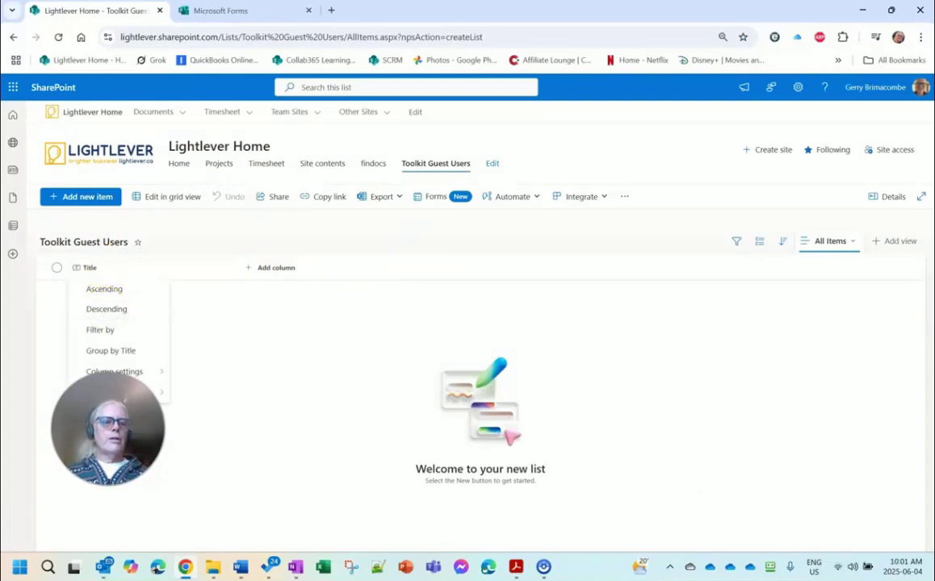
mouse_move(153, 370)
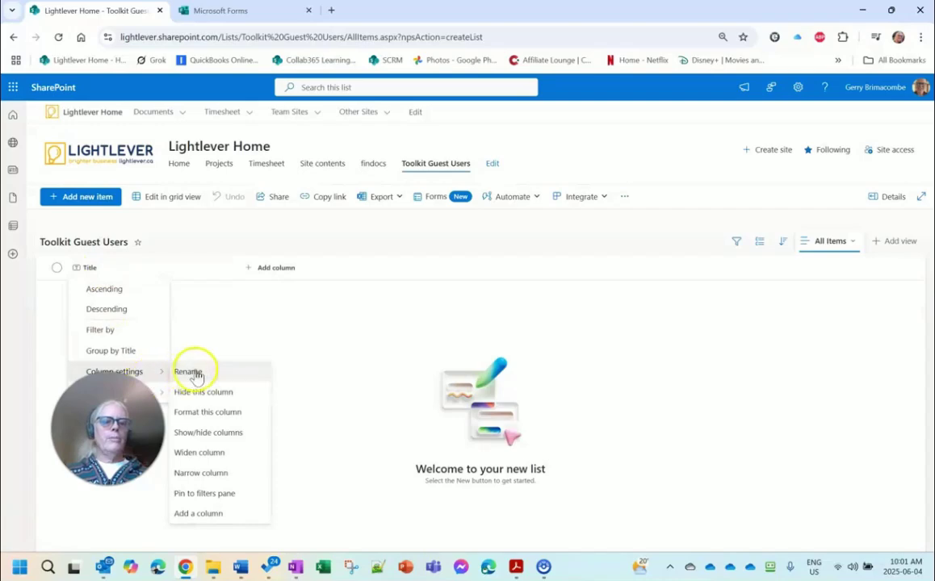
left_click(190, 369)
left_click_drag(411, 323, 396, 321)
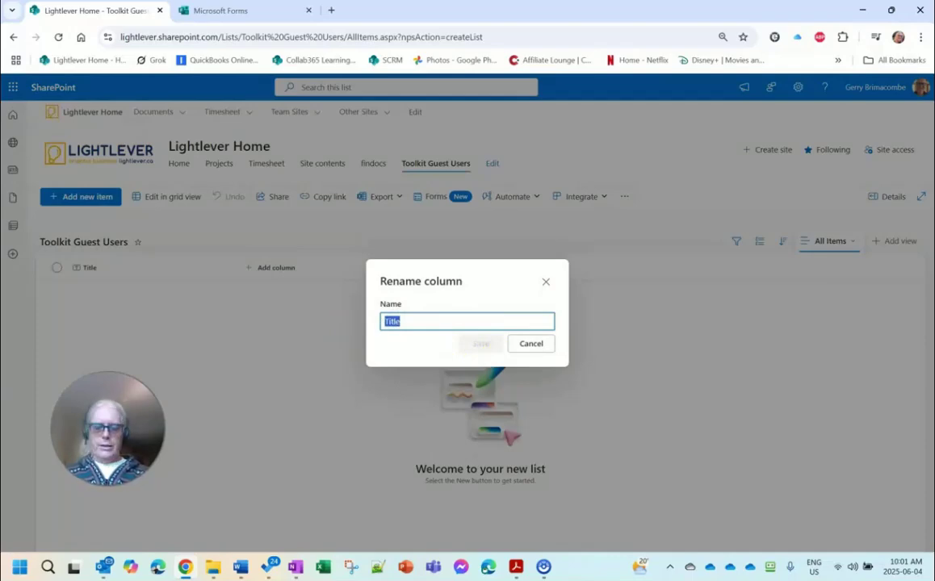
type("em")
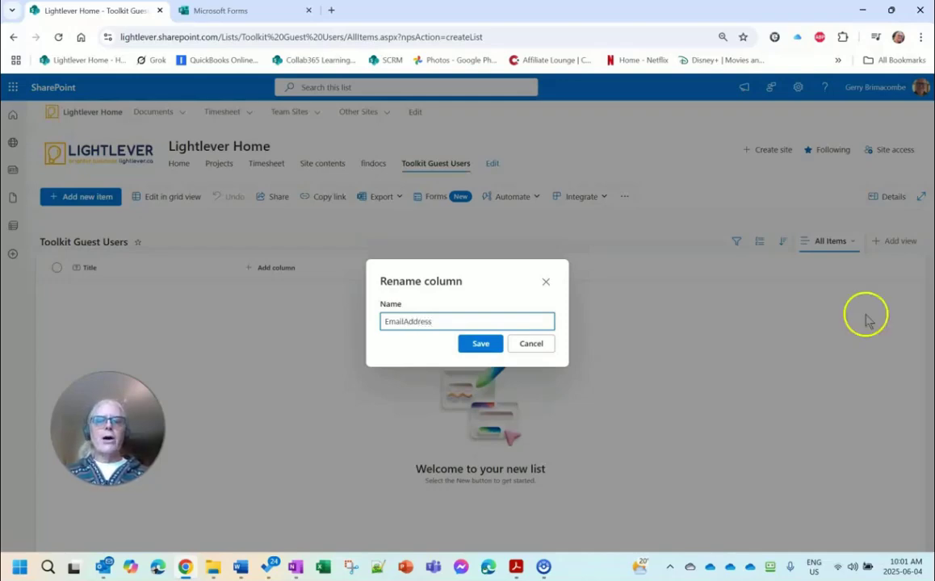
left_click(481, 345)
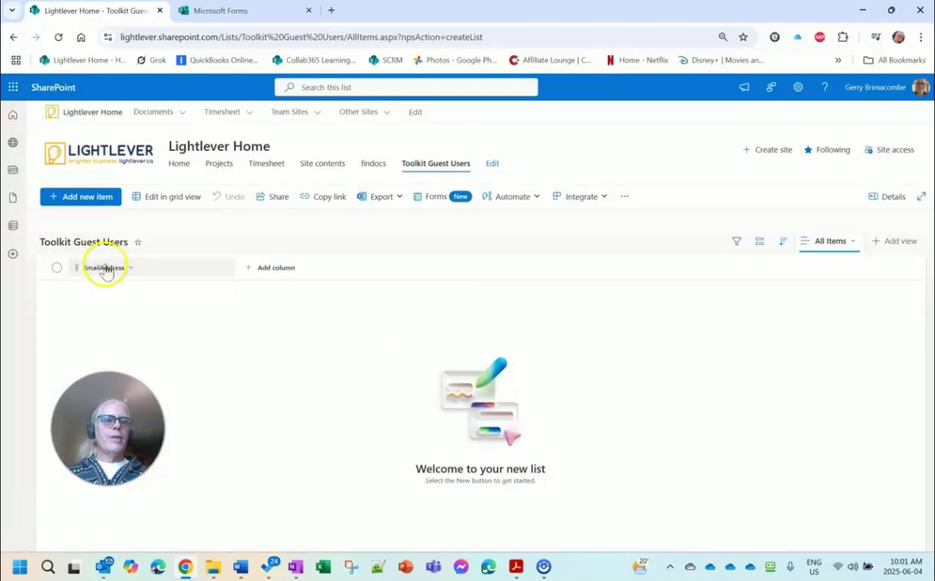
- Change the display name of the EmailAddress column to "Email Address", with a space
left_click(134, 270)
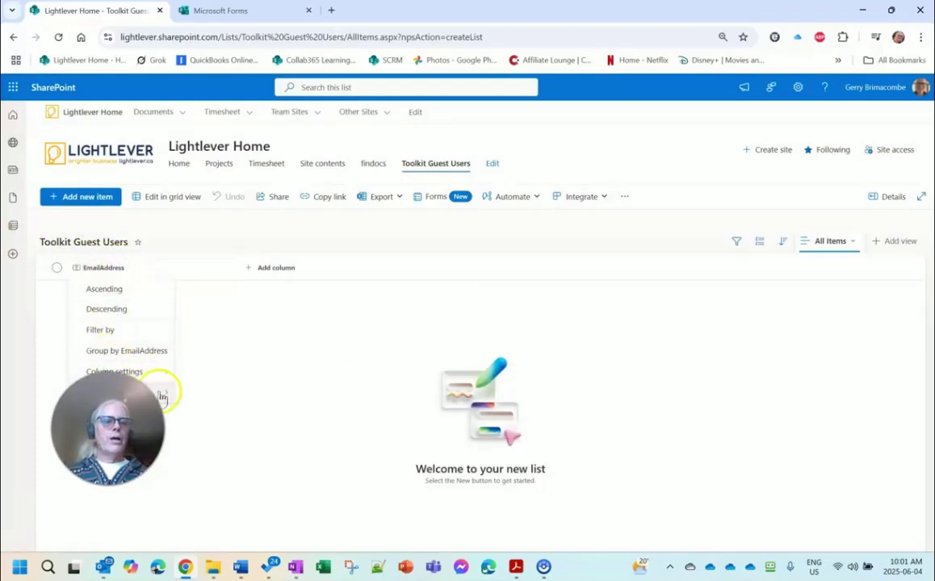
mouse_move(167, 385)
left_click(185, 372)
double_click(405, 321)
key("BackSpace")
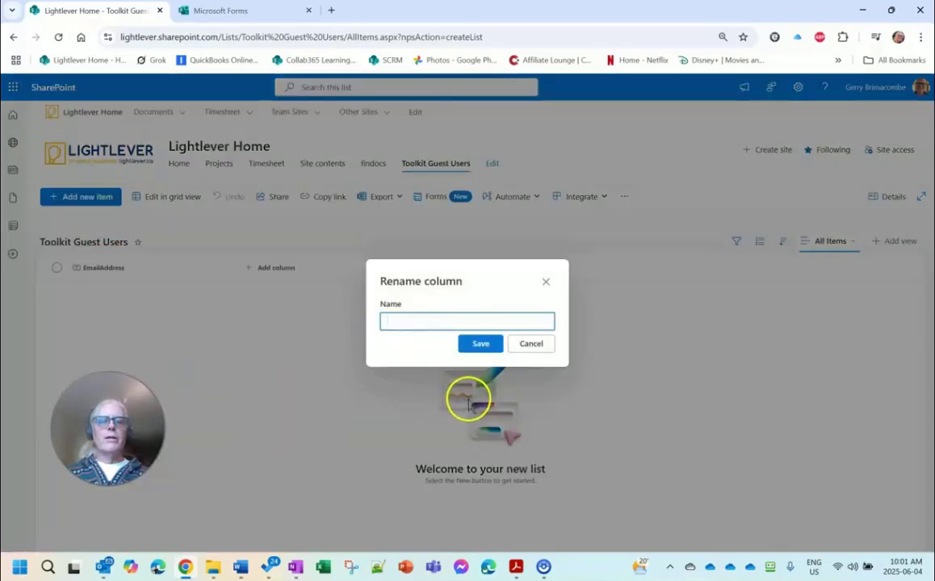
key("ctrl+z")
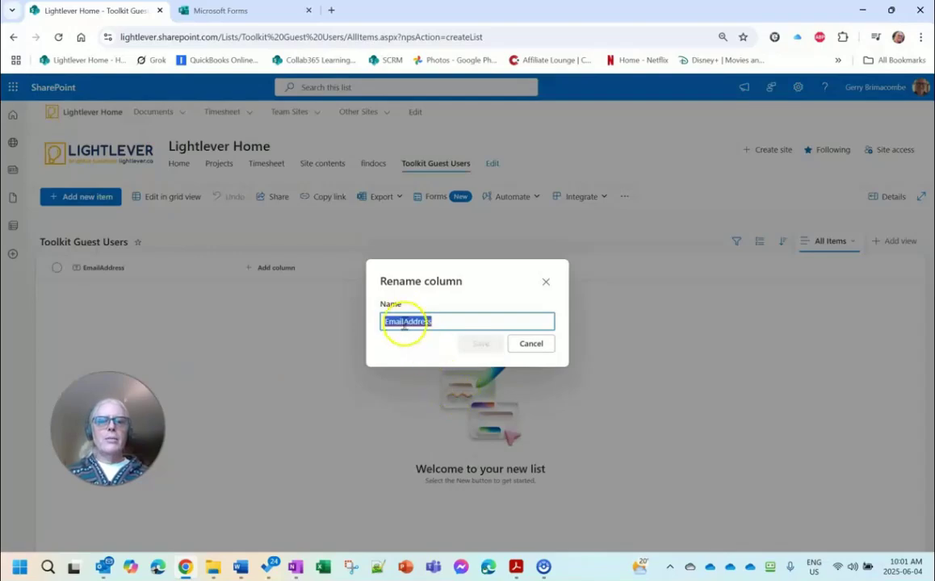
left_click(404, 321)
left_click(482, 344)
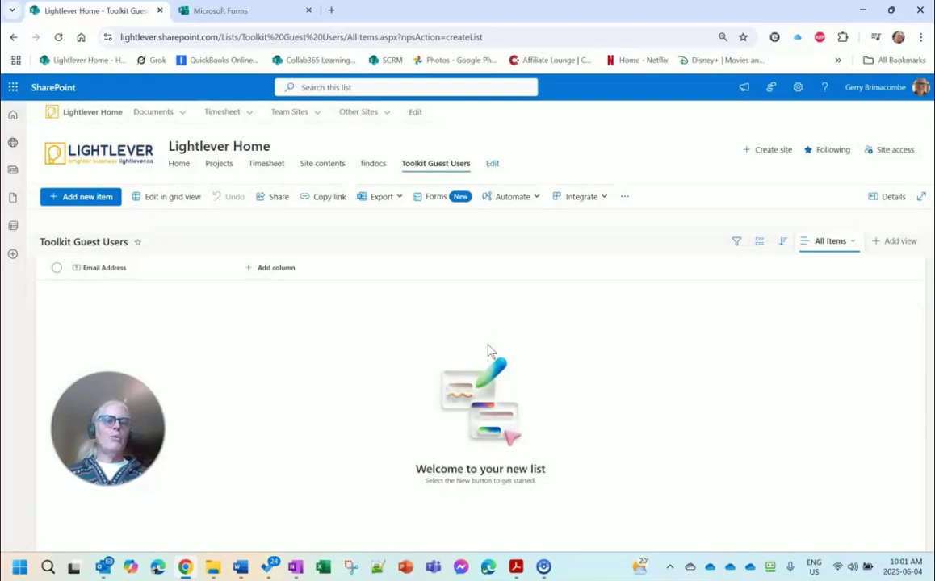
- Add a single-line text column named "WherePurch", describing where the toolkit was purchased with options Amazon, Lightlever.ca and Other (please state)
left_click(267, 269)
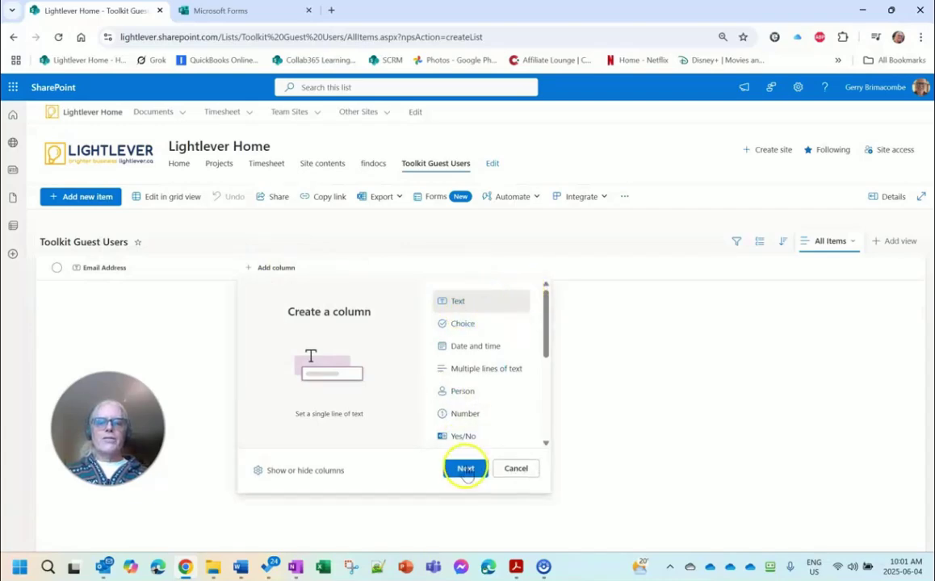
left_click(465, 469)
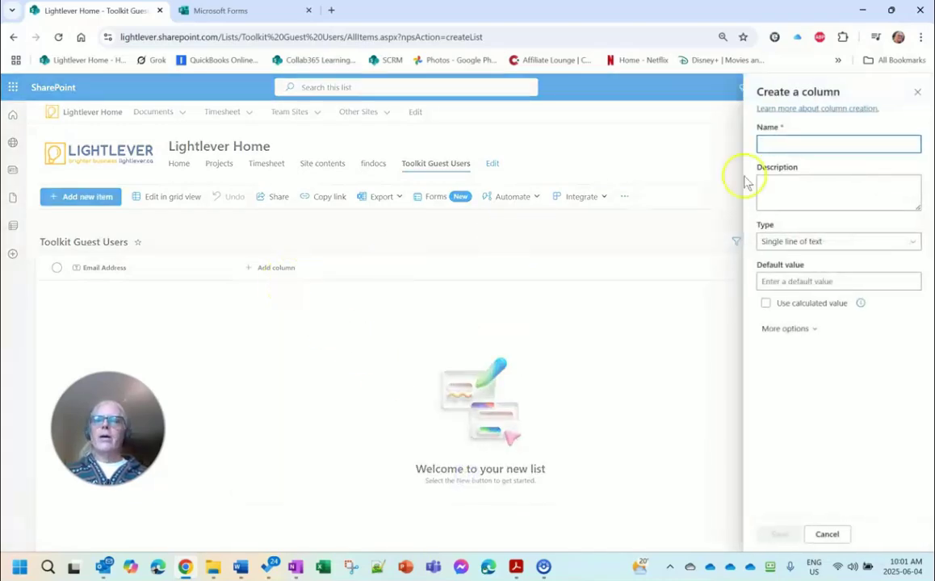
type("WherePurch")
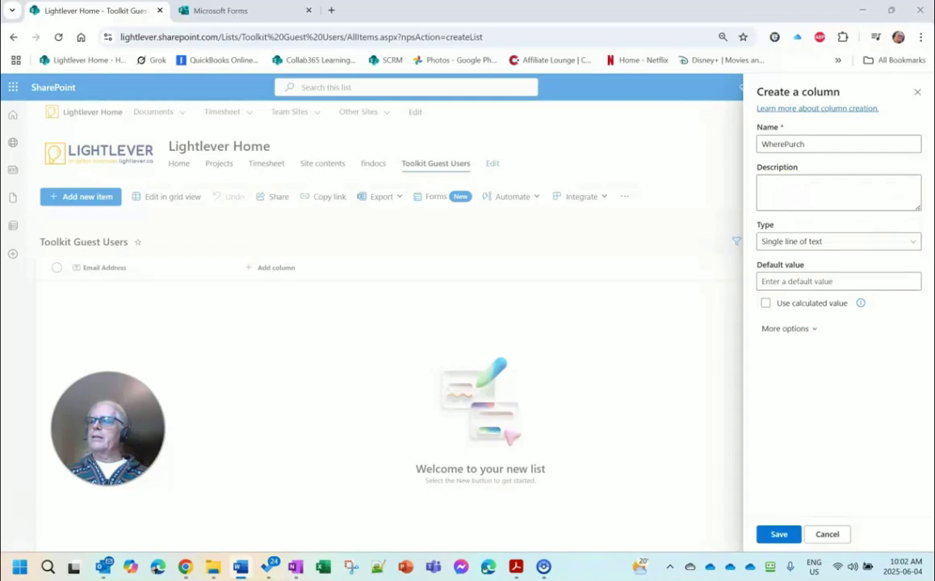
left_click(771, 186)
key("ctrl+v")
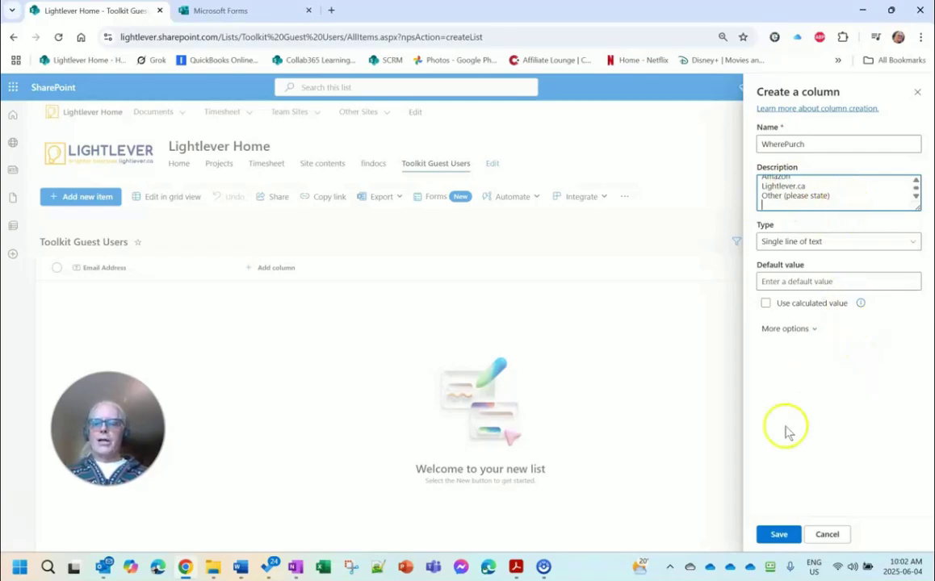
left_click(781, 537)
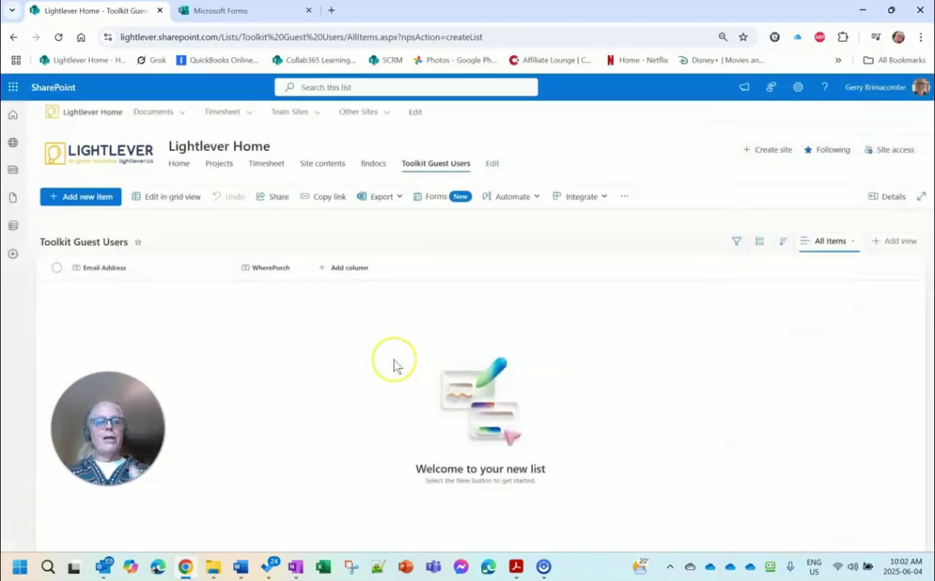
- Rename the WherePurch column to "Where Purchased?" and save the change
left_click(273, 267)
mouse_move(291, 376)
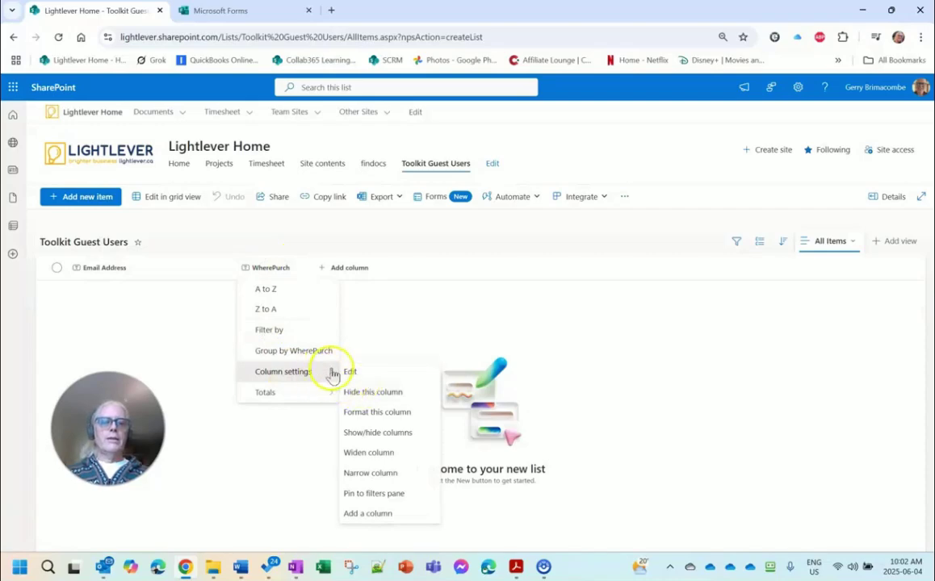
left_click(355, 371)
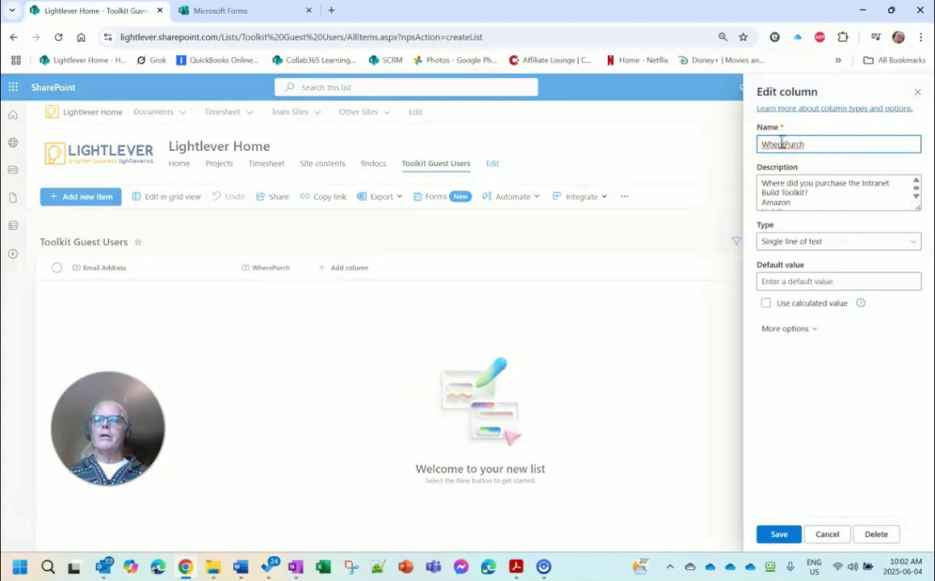
left_click(786, 144)
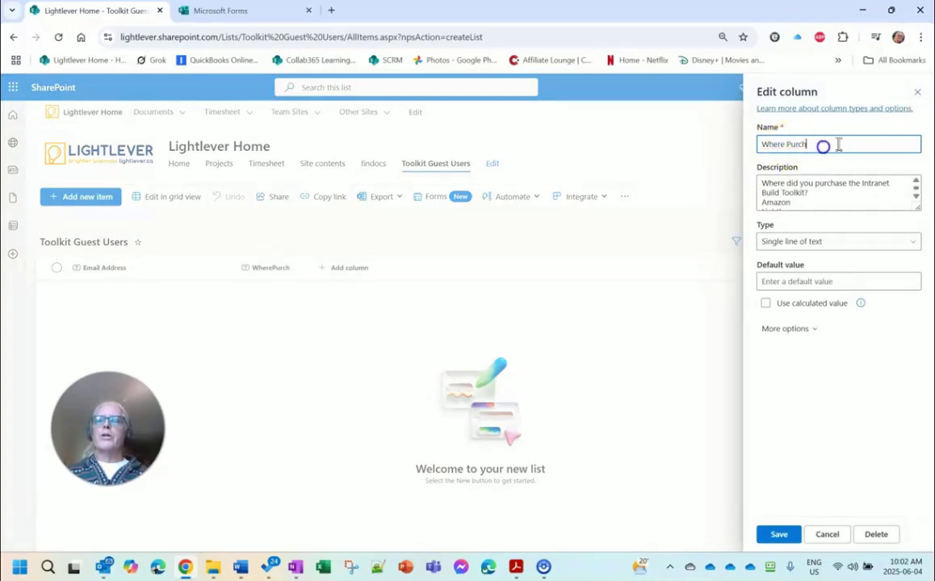
type("ased?")
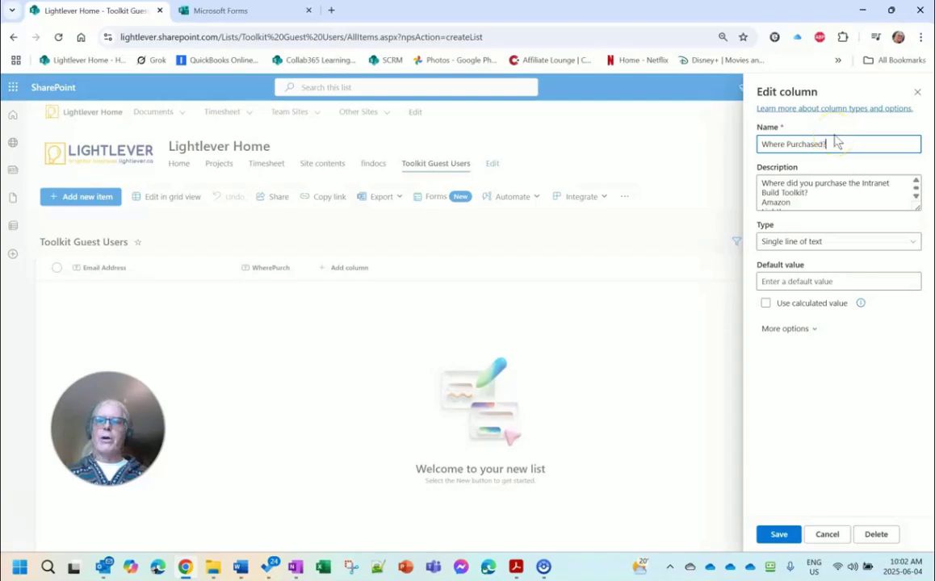
left_click(779, 535)
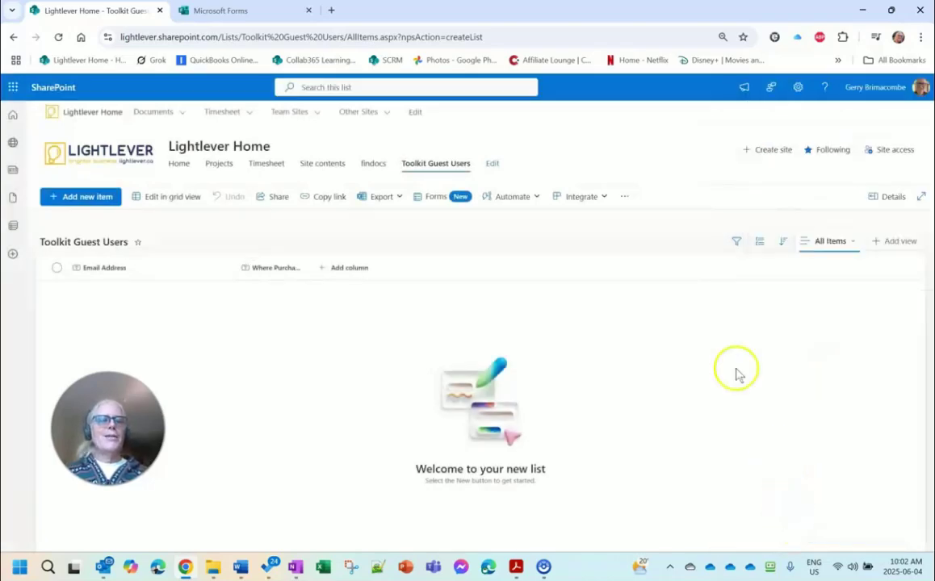
- Add a date and time column named "DatePurch" to the Toolkit Guest Users list
left_click(351, 270)
left_click(546, 347)
left_click(539, 469)
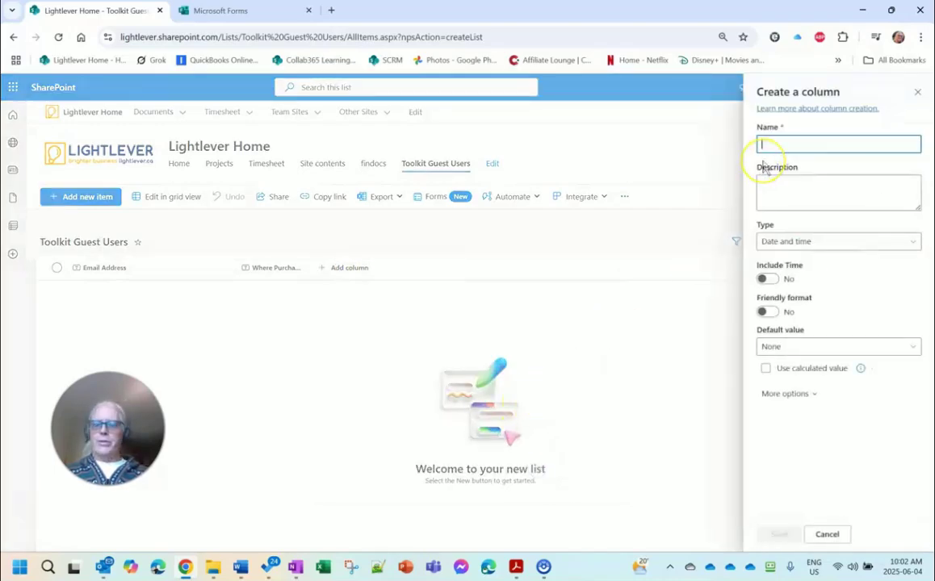
type("P")
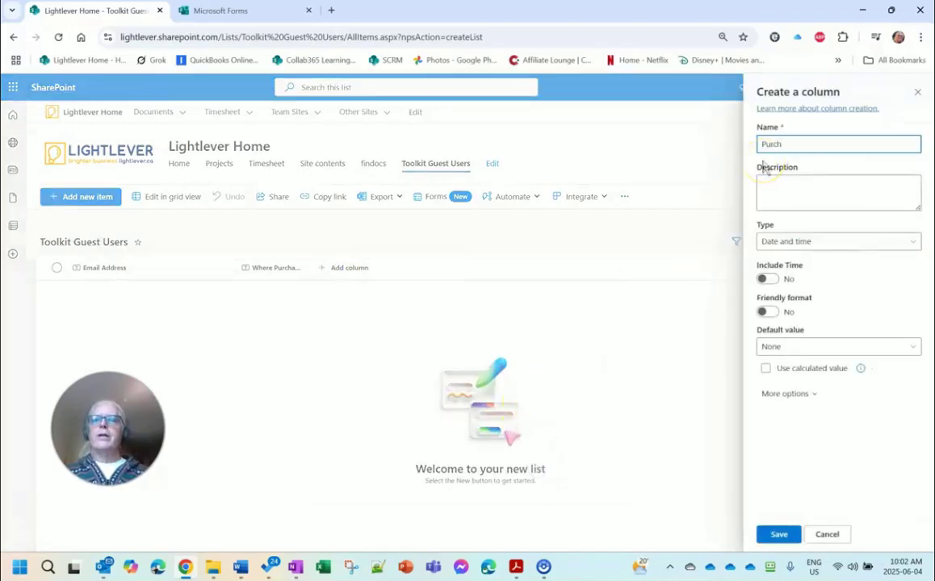
key("BackSpace")
type("Date")
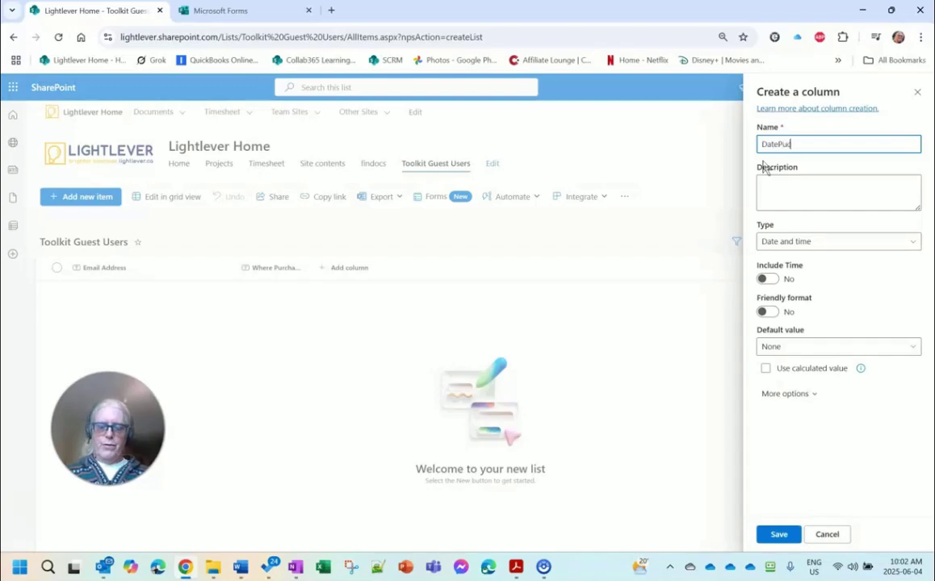
left_click(786, 144)
type("rch")
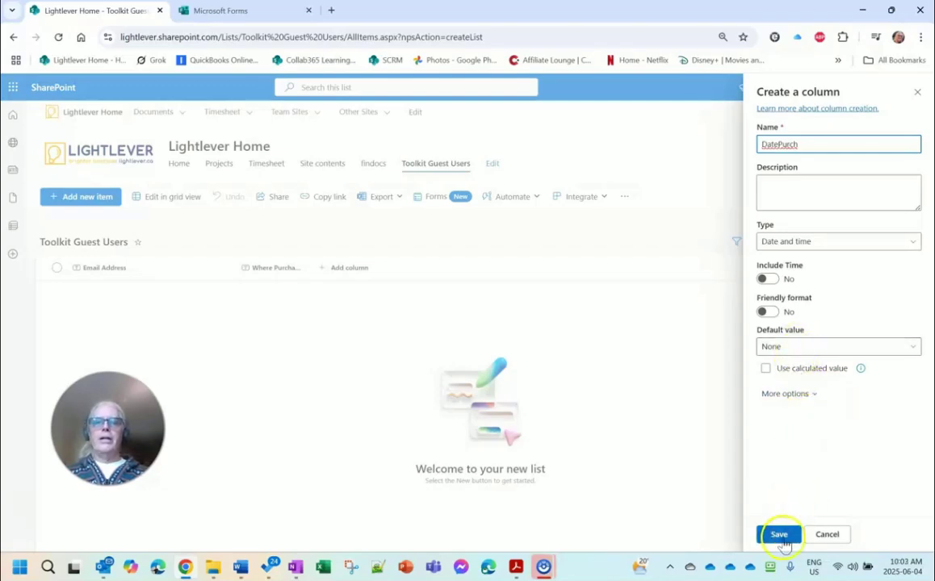
left_click(779, 535)
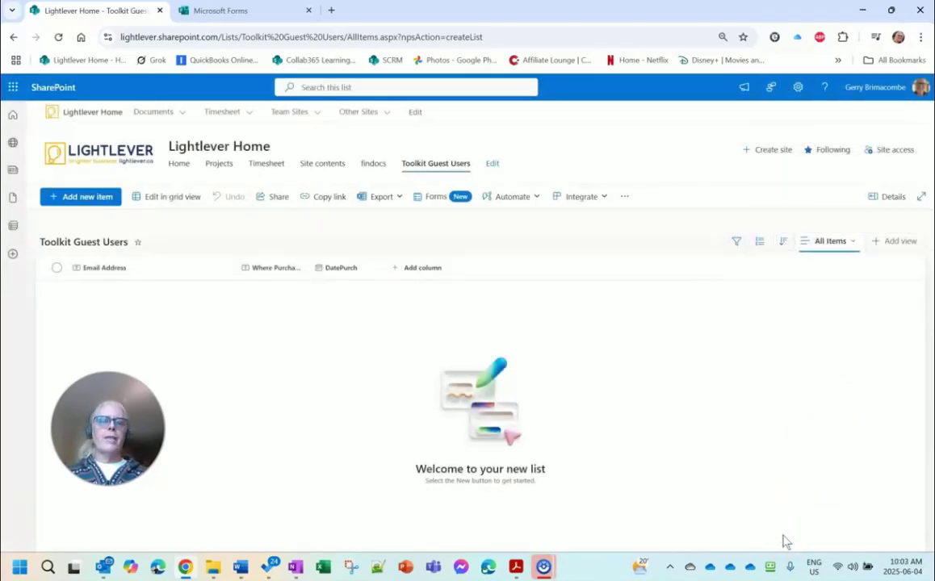
- Rename the DatePurch column to "Date Purchased" and save the change
left_click(364, 268)
mouse_move(386, 371)
left_click(423, 373)
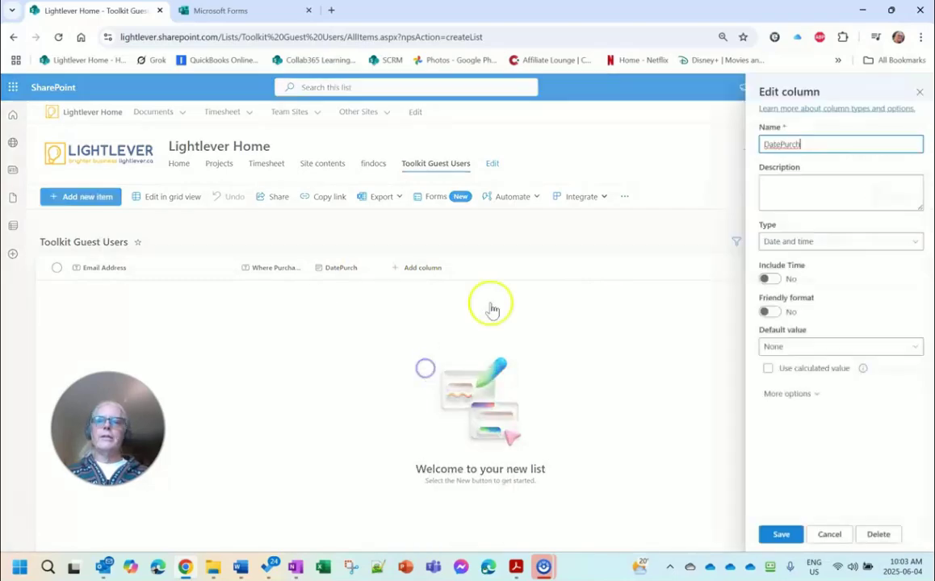
left_click(777, 145)
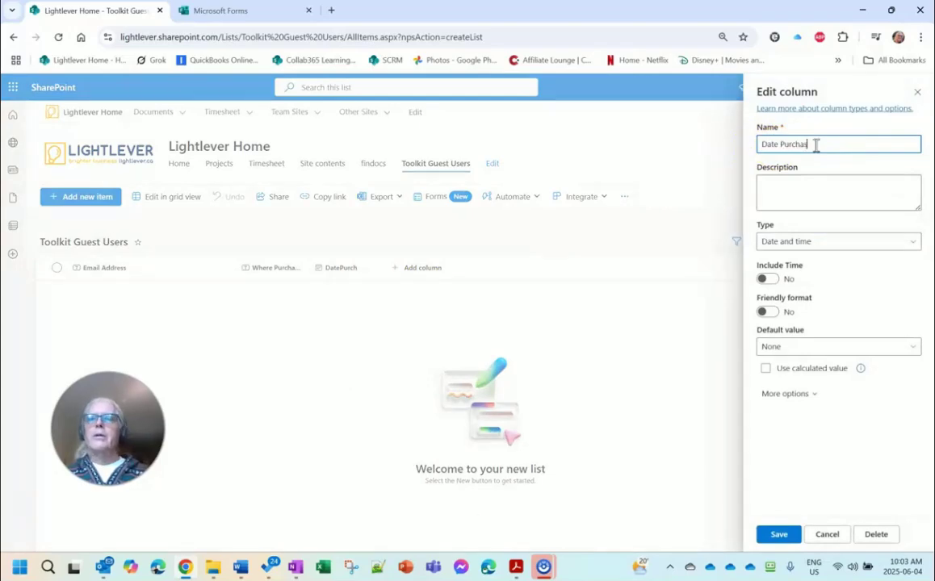
left_click(778, 534)
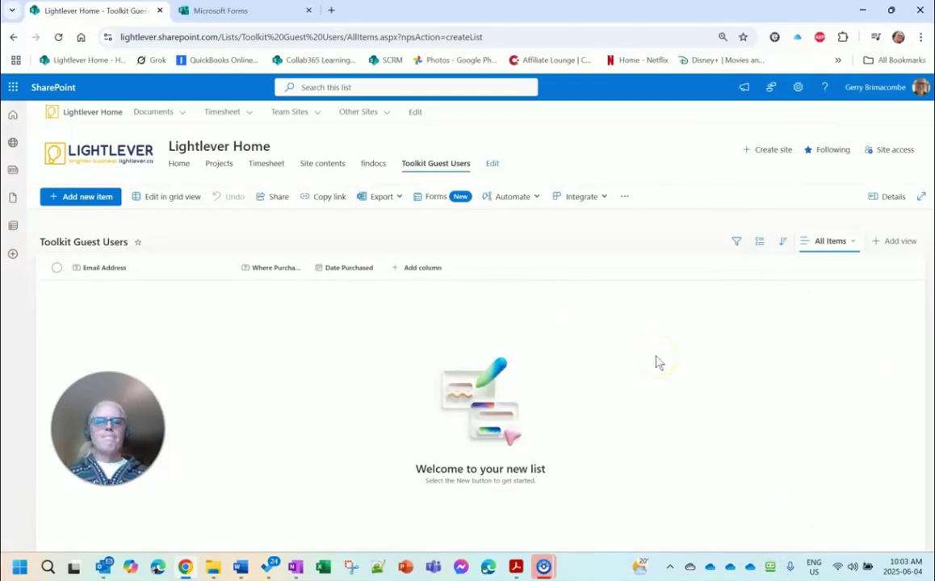
- Add a multiple-lines-of-text column named "Comments" to the list, keeping its additional options at their defaults
left_click(419, 268)
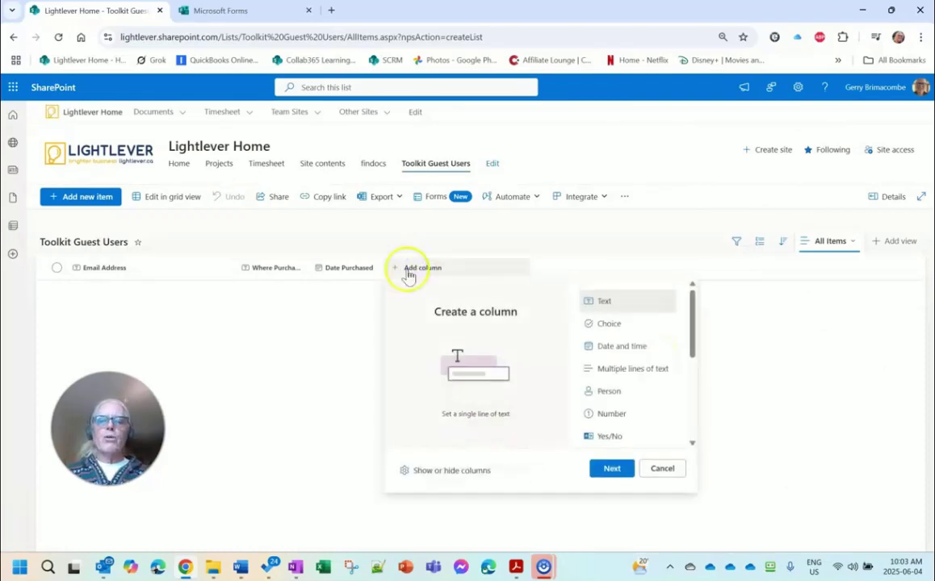
left_click(621, 370)
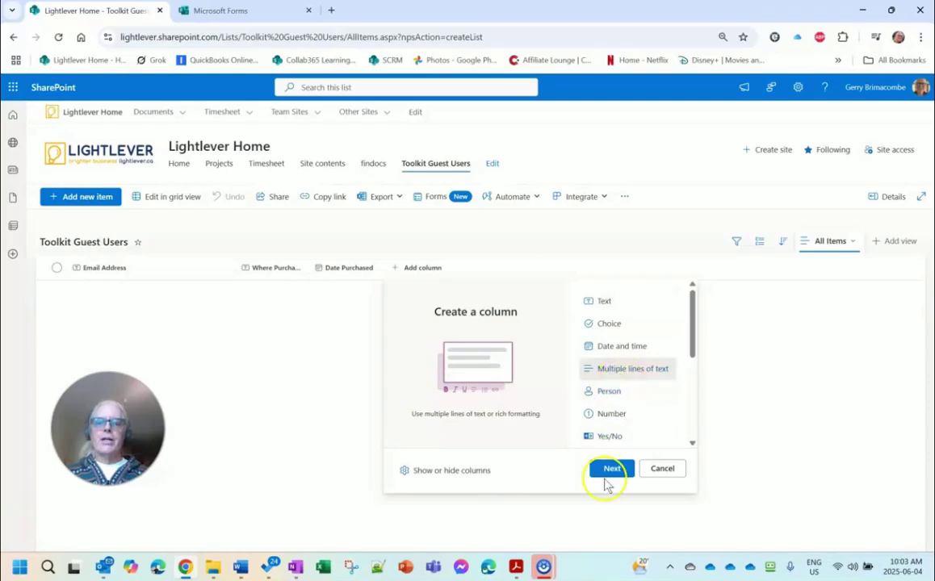
left_click(611, 471)
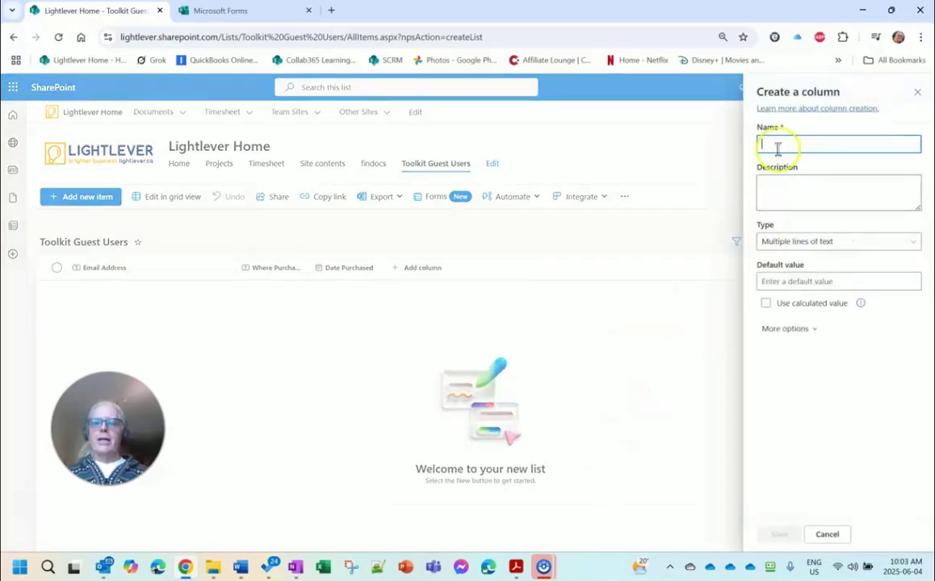
type("Additional Comments")
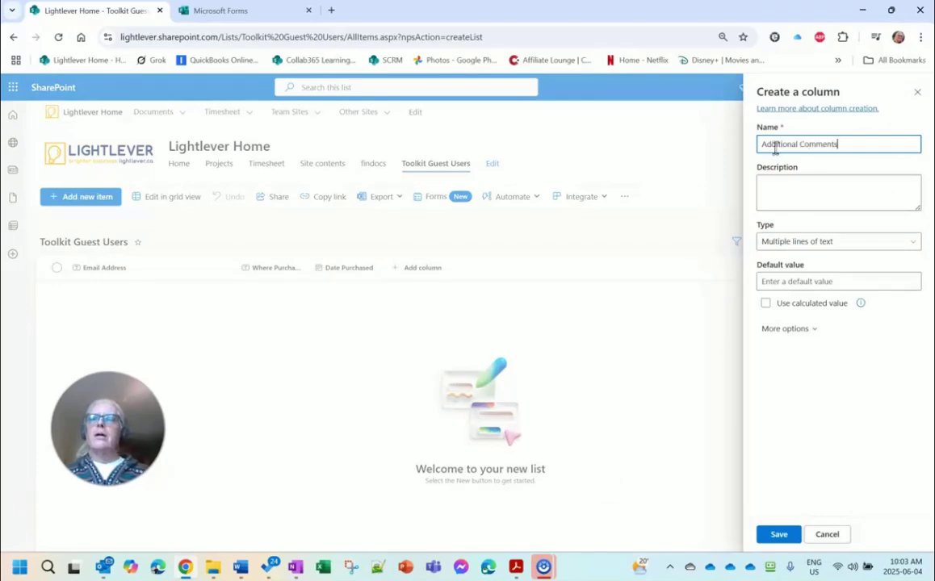
left_click_drag(798, 143, 741, 150)
key("BackSpace")
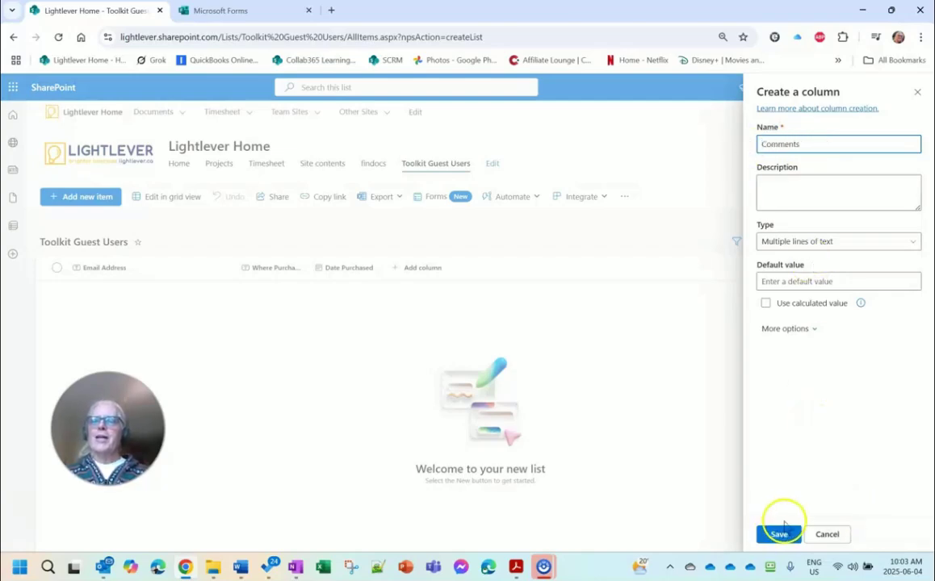
left_click(785, 331)
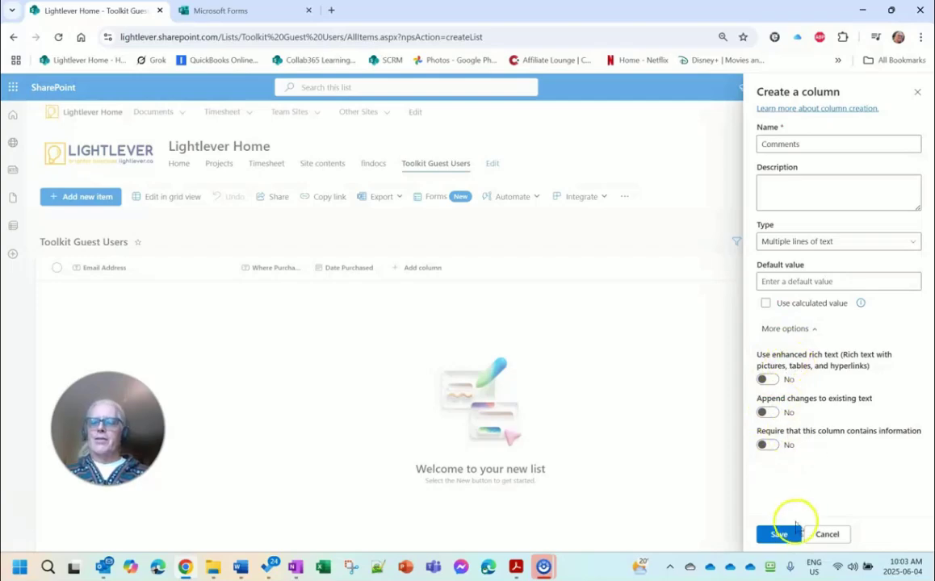
left_click(780, 535)
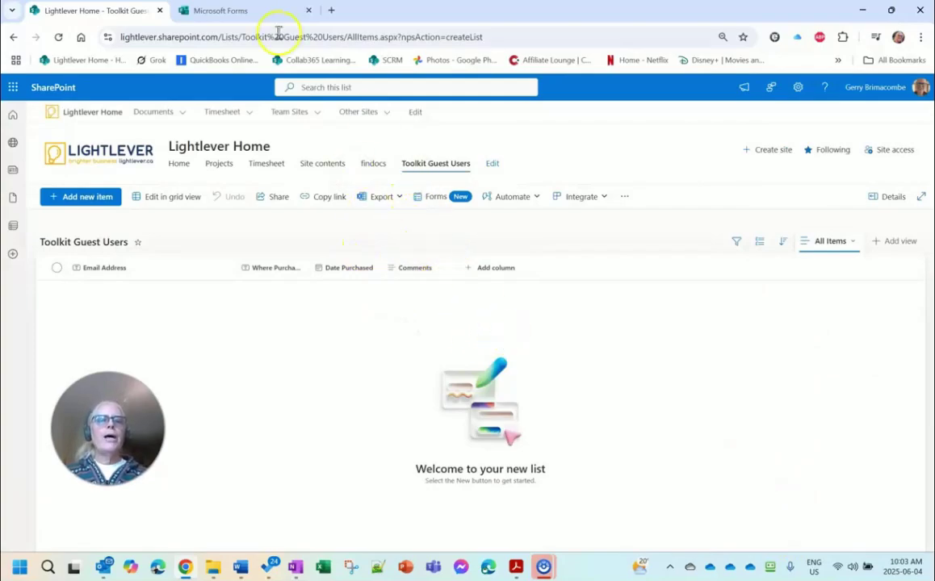
- In Microsoft Forms, add a long-answer text question to the Intranet Build Toolkit form: "Feel fee to add a comment or ask a question here"
left_click(263, 11)
left_click(92, 207)
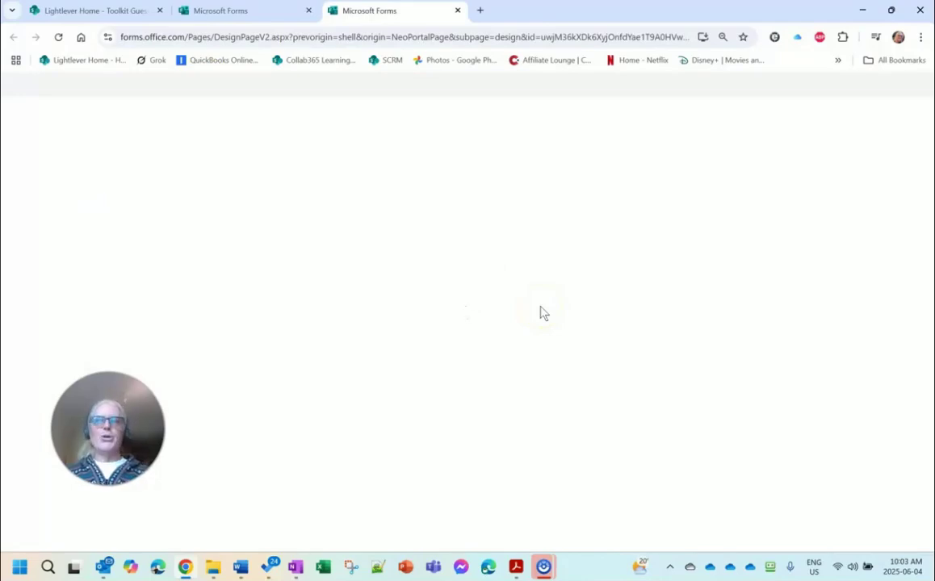
scroll(479, 325, "down", 4)
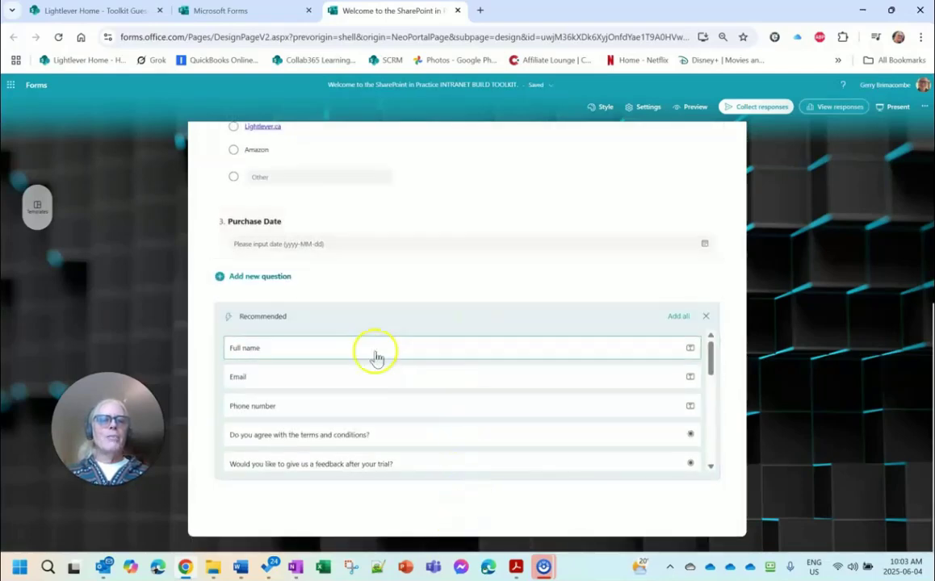
left_click(259, 278)
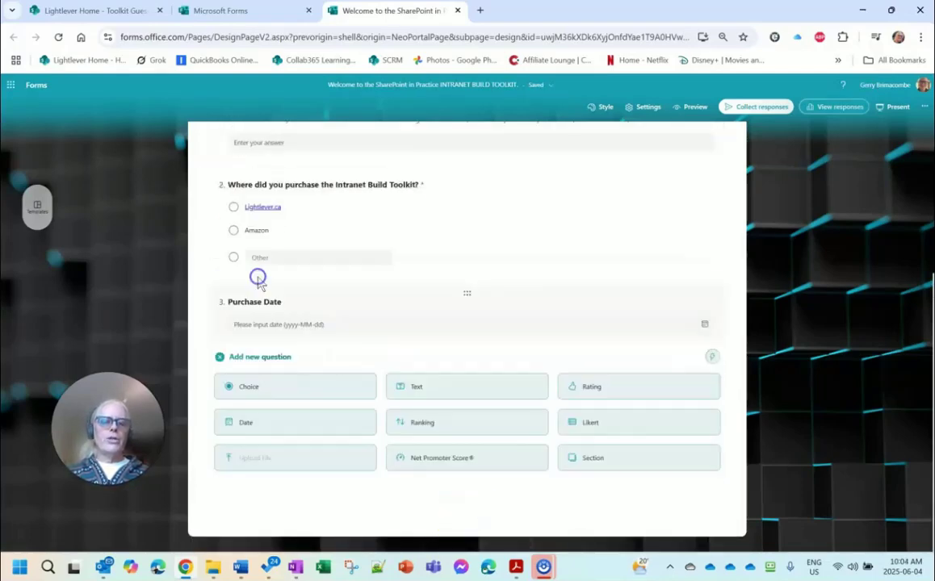
left_click(441, 395)
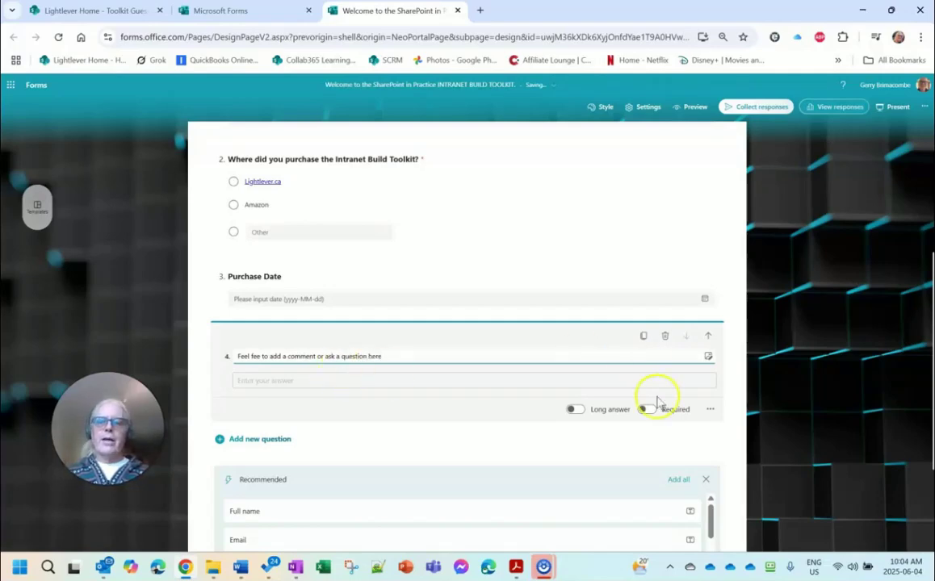
left_click(575, 411)
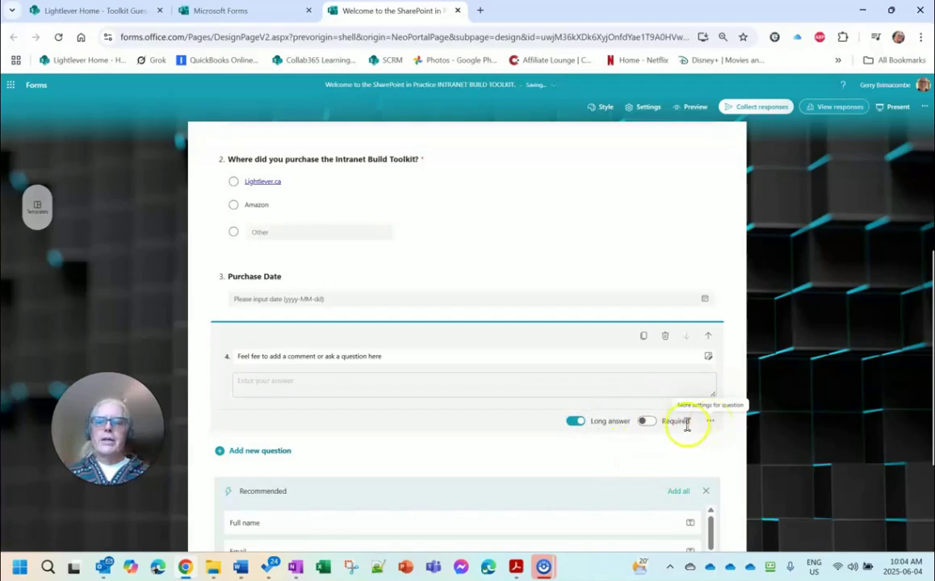
- Preview the form in computer view and review its introduction and all four questions
scroll(539, 415, "down", 5)
scroll(539, 415, "up", 2)
left_click(695, 106)
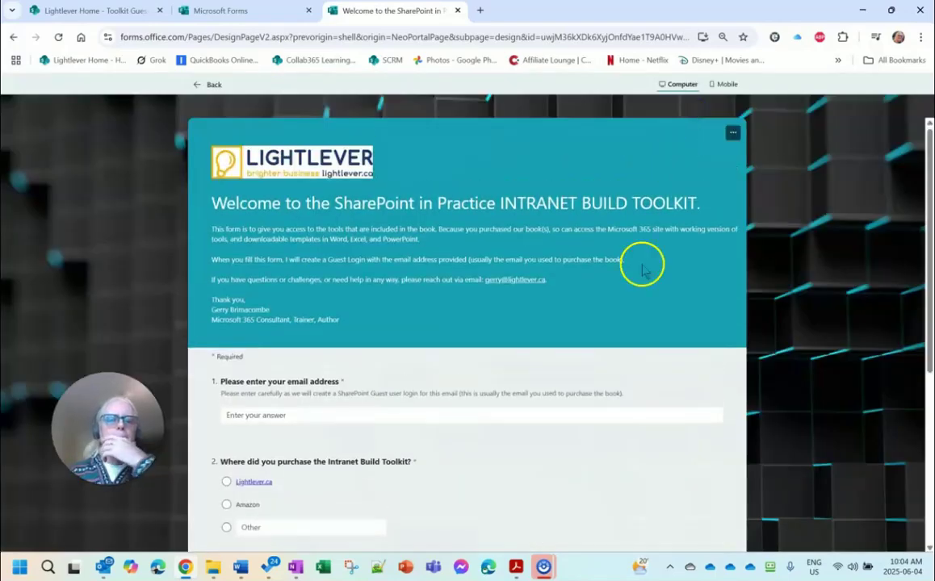
scroll(606, 295, "down", 5)
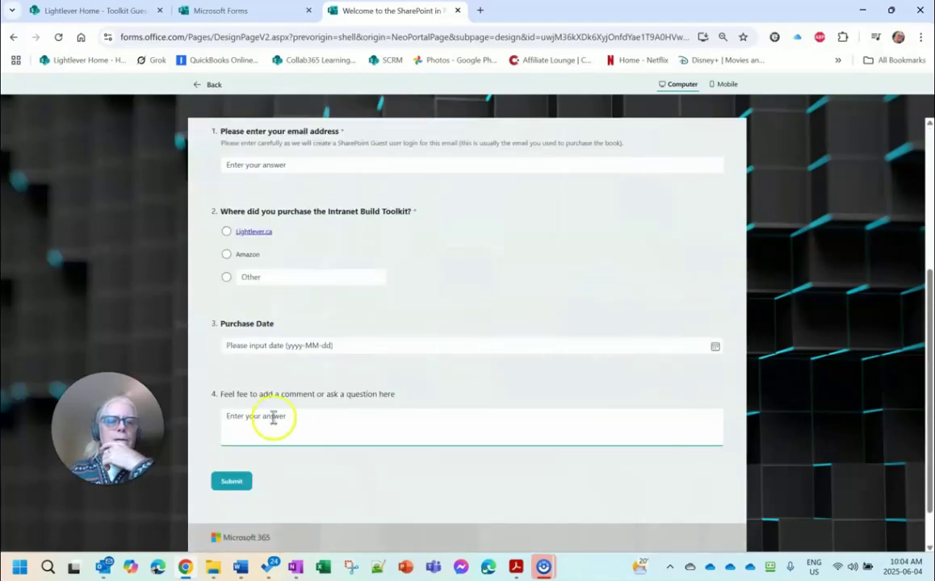
scroll(299, 226, "up", 3)
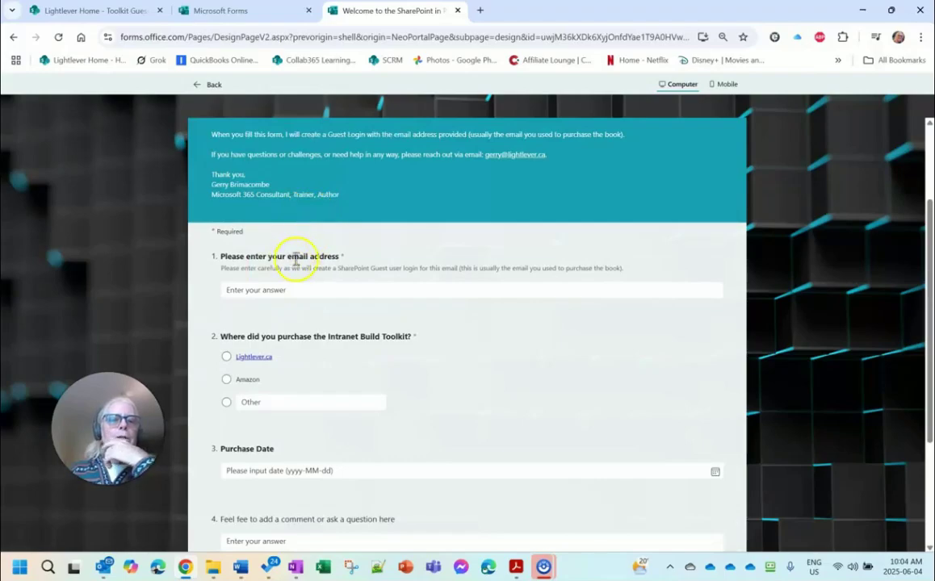
scroll(323, 380, "down", 2)
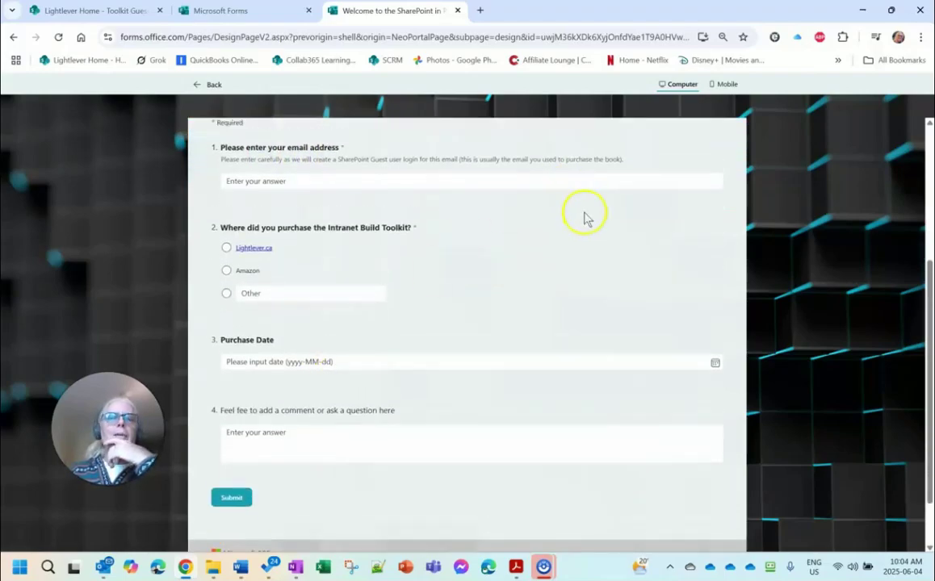
scroll(585, 216, "up", 3)
- Reopen the toolkit form for editing, make the title of question 4 bold, and close the form
left_click(458, 11)
left_click(139, 225)
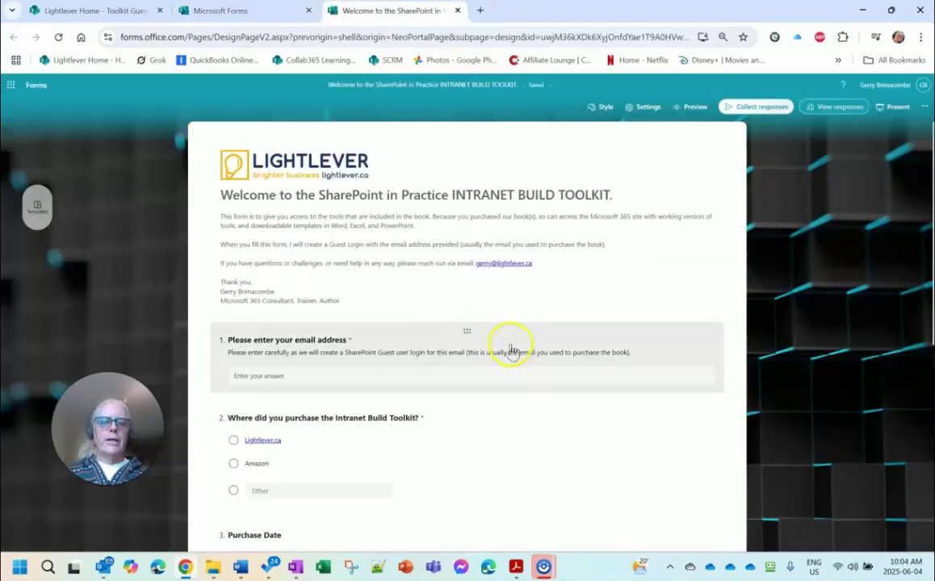
scroll(508, 356, "down", 2)
scroll(505, 359, "down", 2)
scroll(478, 360, "down", 2)
scroll(343, 301, "up", 1)
left_click(292, 286)
triple_click(285, 303)
left_click(247, 283)
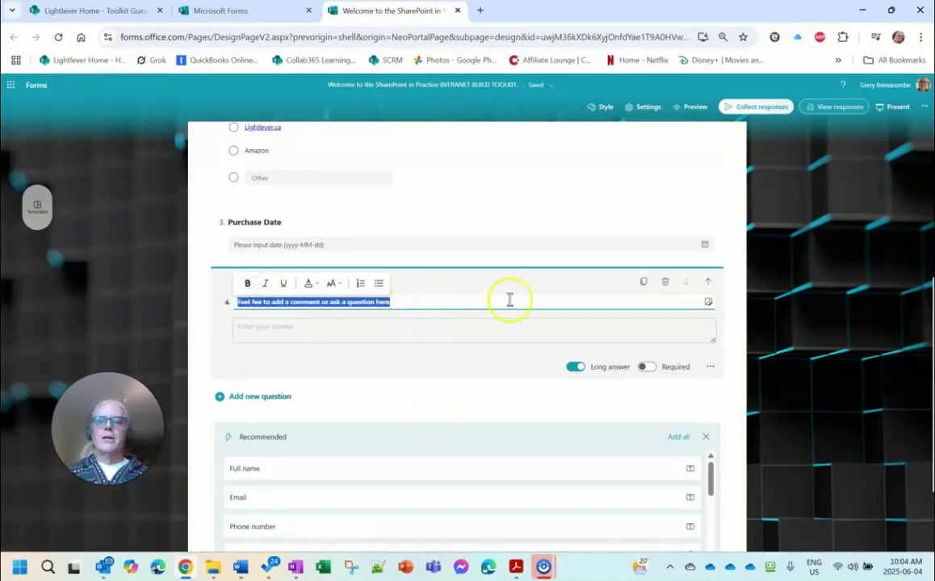
left_click(507, 227)
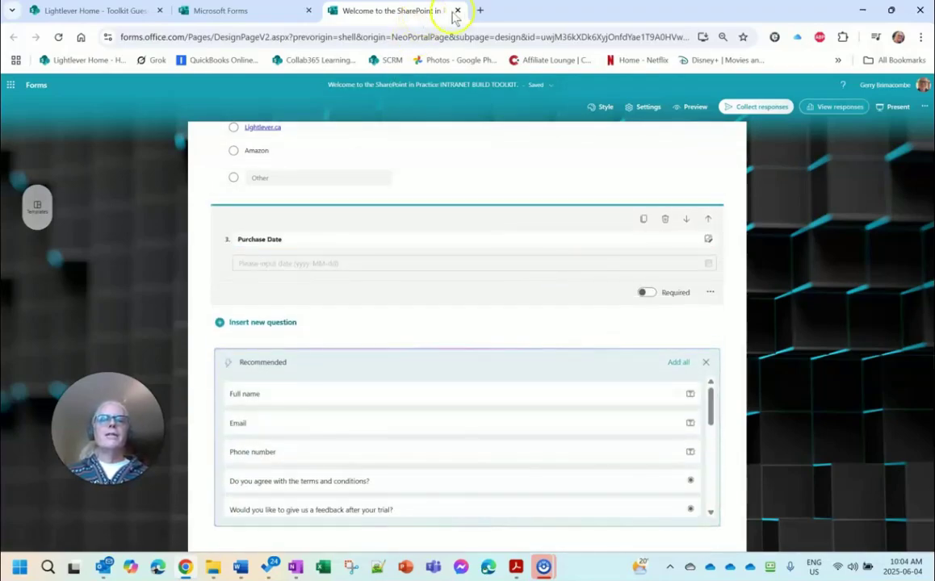
left_click(457, 11)
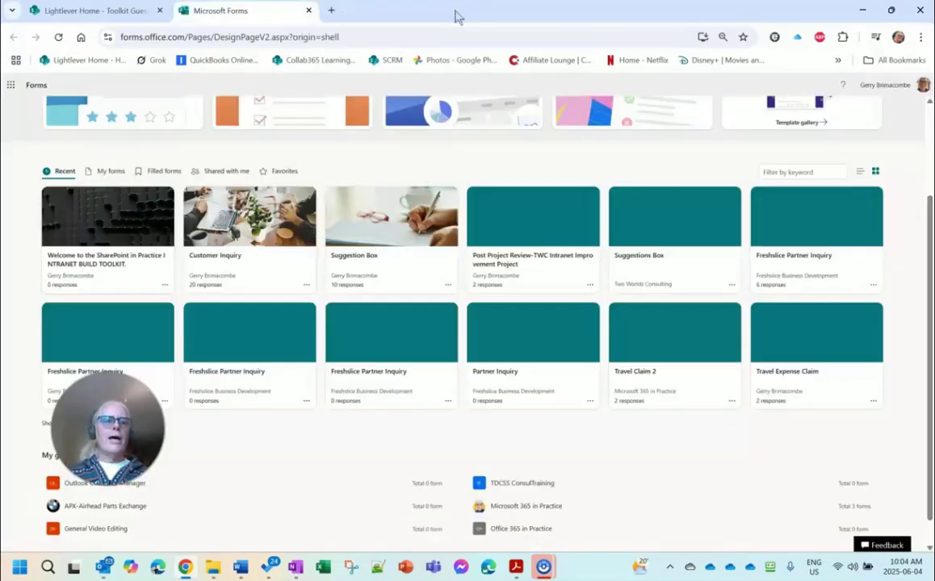
- From the SharePoint list, search the Microsoft 365 apps for "power" and open Power Automate
left_click(86, 12)
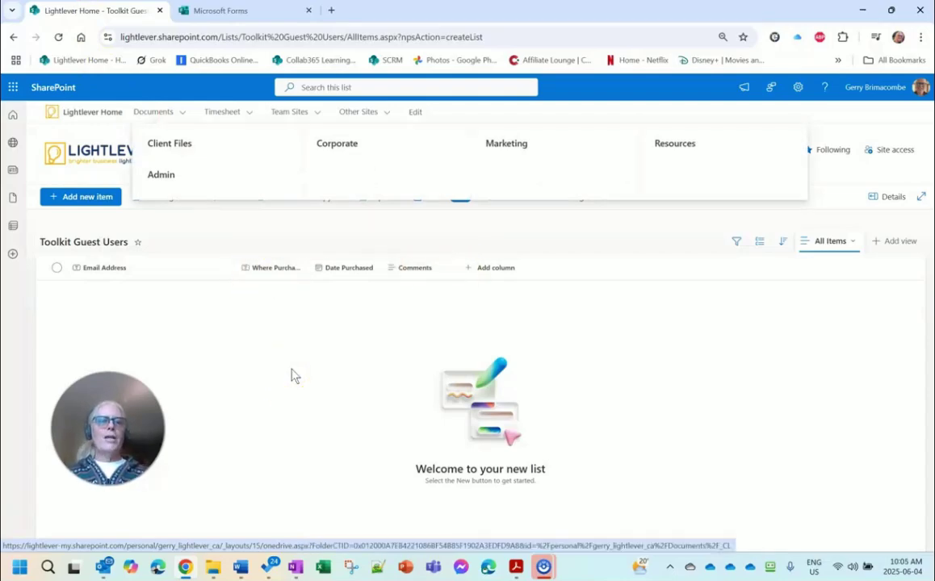
left_click(13, 89)
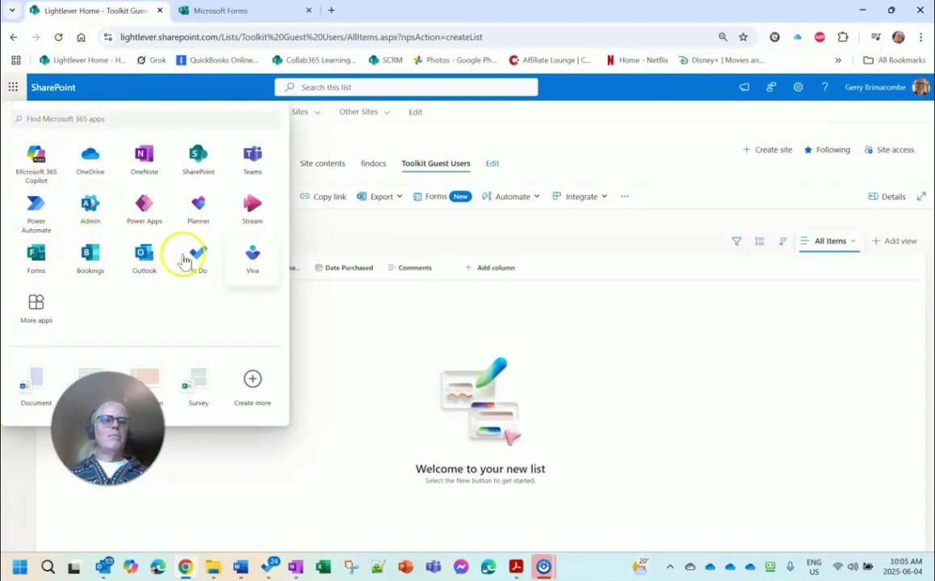
left_click(68, 120)
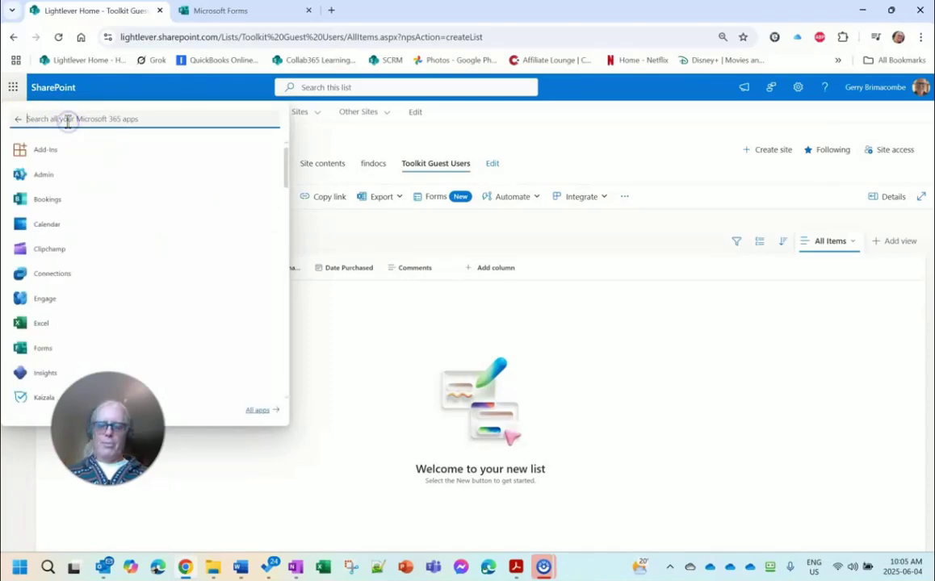
type("power")
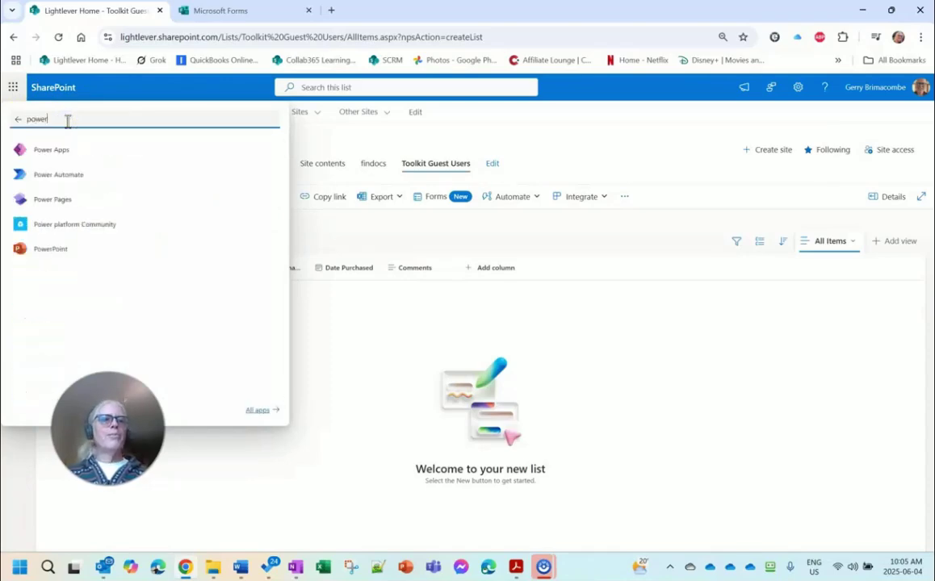
left_click(66, 176)
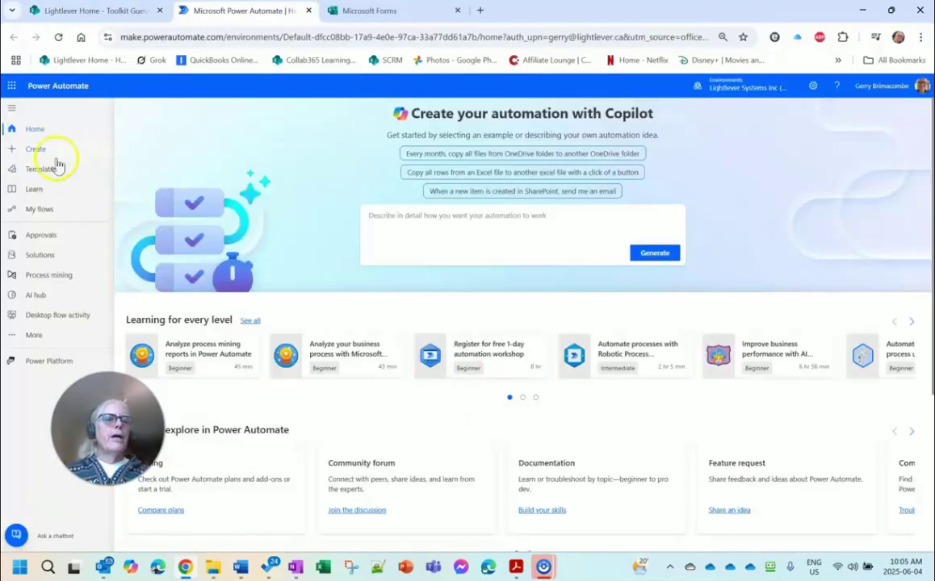
- Create an automated cloud flow named "Capture Toolkit Email Addressed from Forms", triggered by Microsoft Forms "When a new response is submitted"
left_click(37, 150)
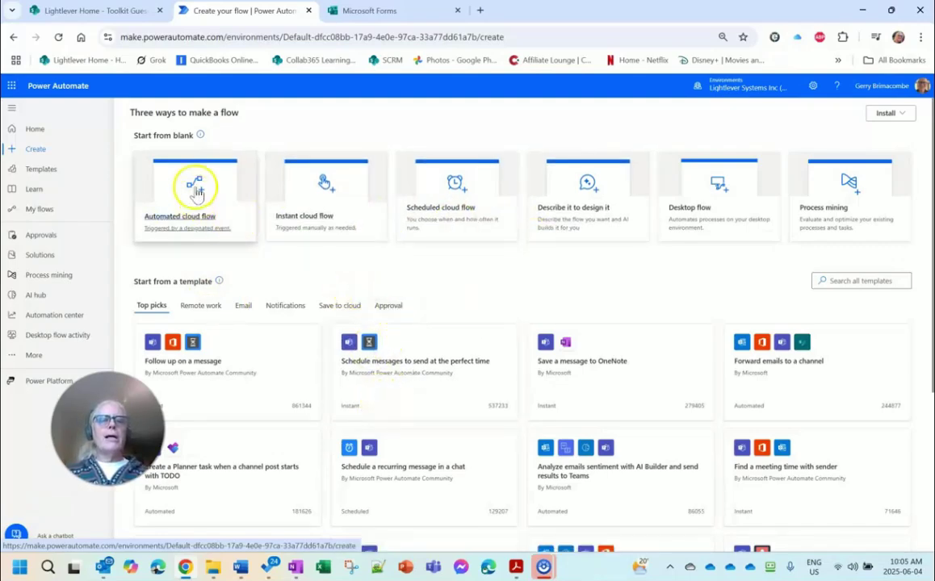
left_click(201, 224)
left_click(512, 222)
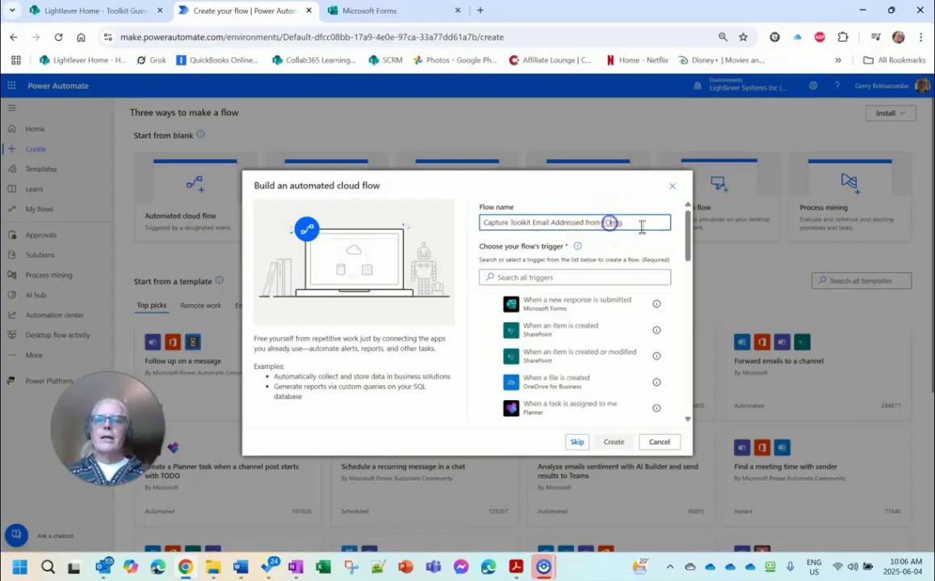
left_click(507, 277)
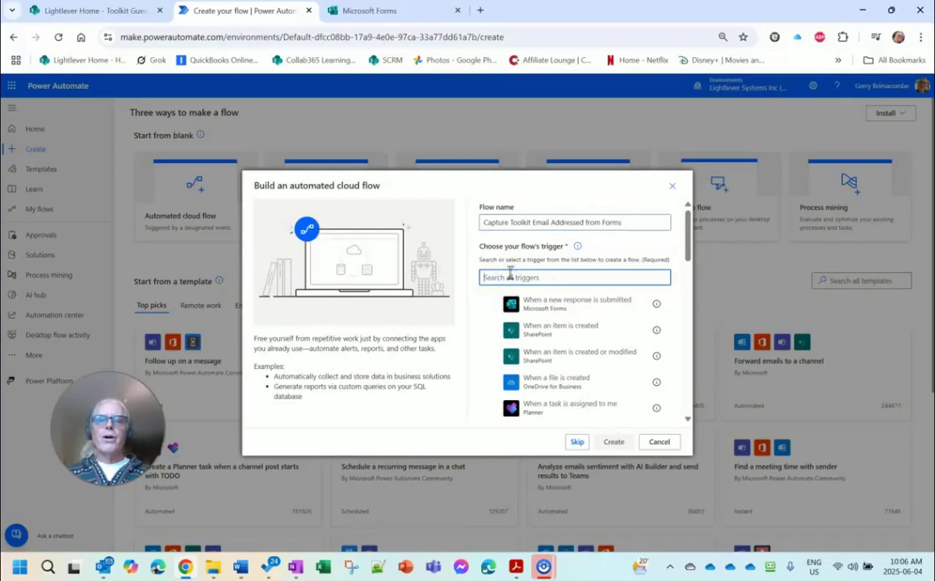
type("forms")
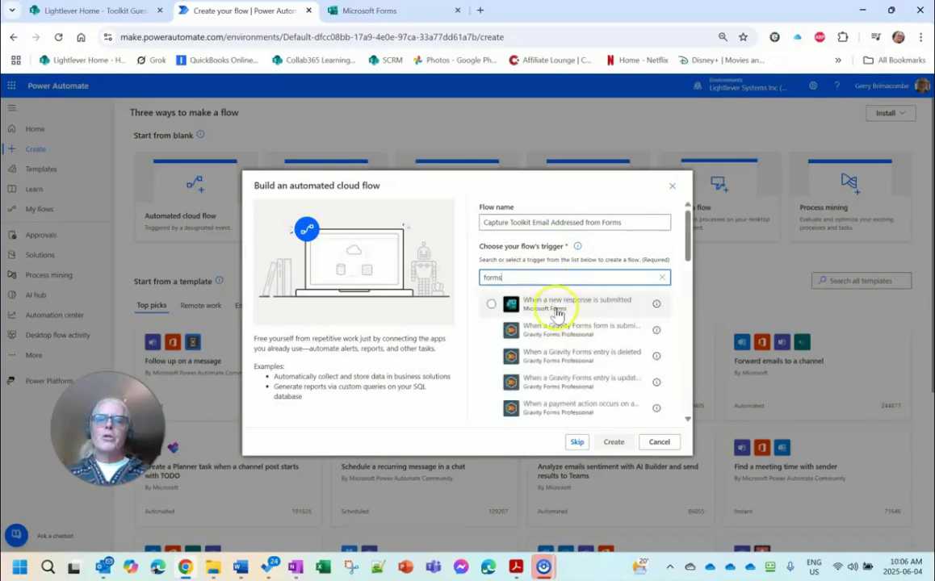
left_click(542, 310)
left_click(617, 446)
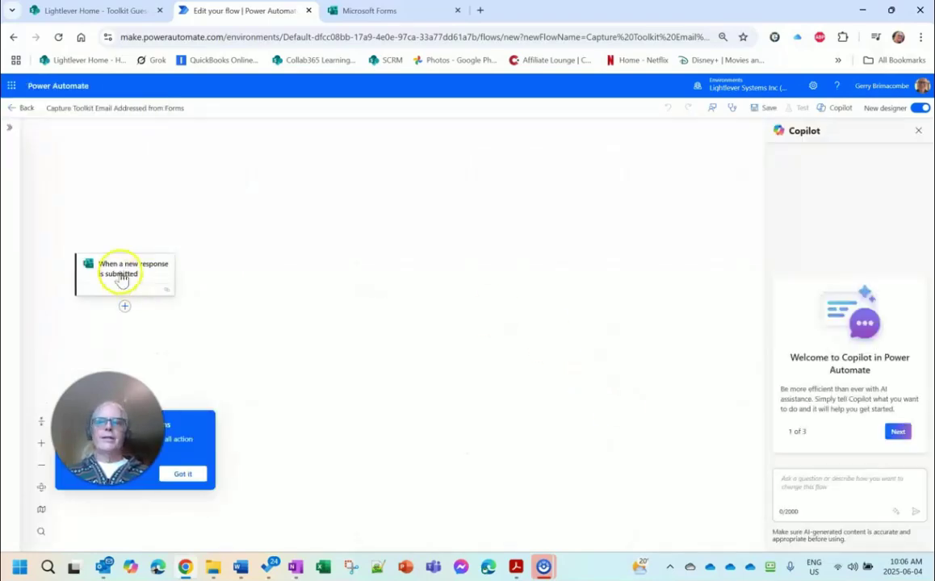
- Close Copilot and set the trigger's form to the first "Welcome to the SharePoint in Practice INTRANET BUILD TOOLKIT." entry
left_click(918, 131)
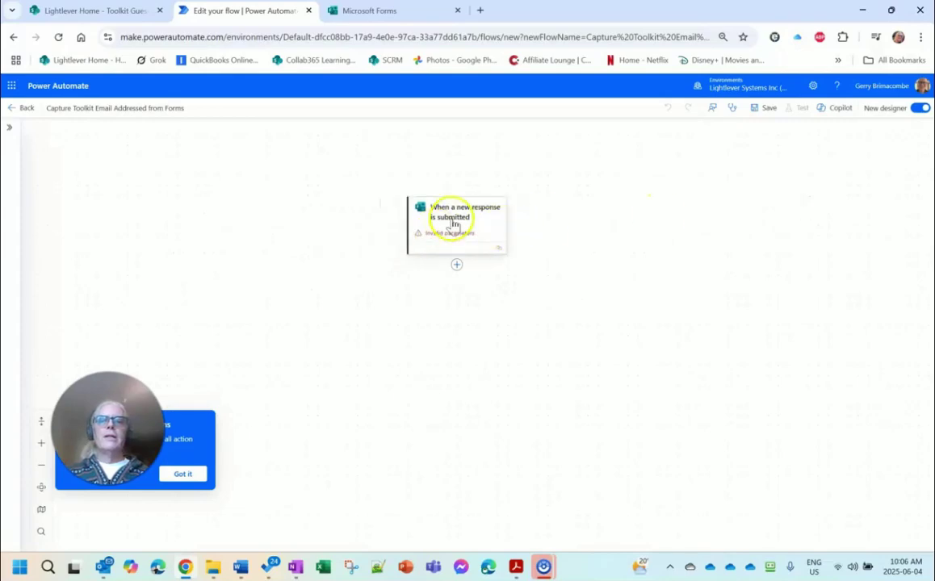
left_click(453, 222)
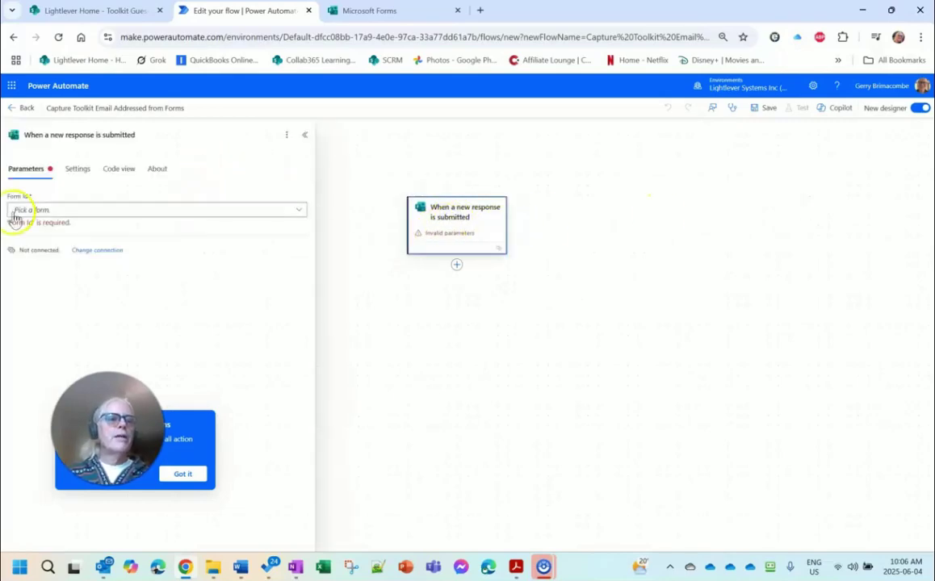
left_click(31, 210)
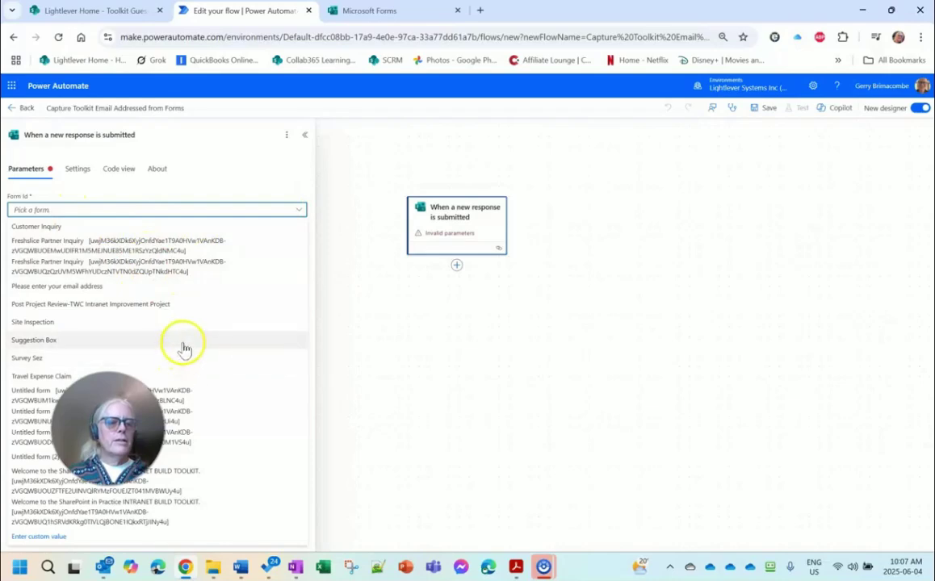
left_click(176, 476)
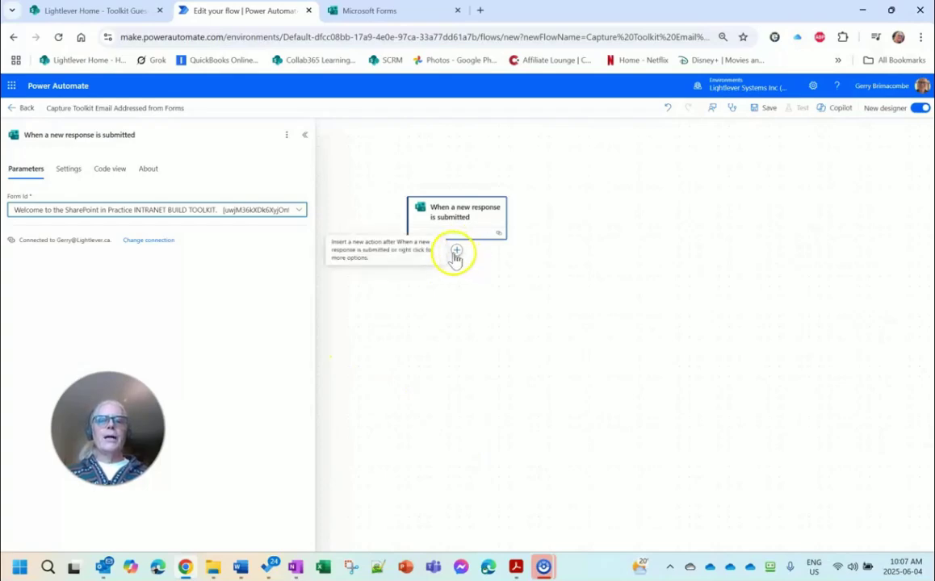
- Add a Get response details action after the trigger, using the same INTRANET BUILD TOOLKIT form and the trigger's Response Id
left_click(456, 253)
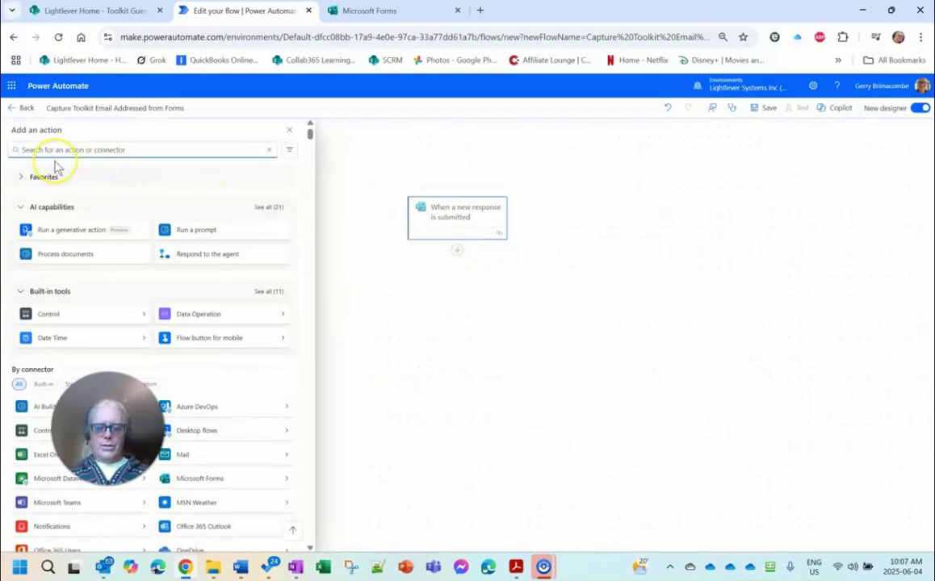
type("get responses")
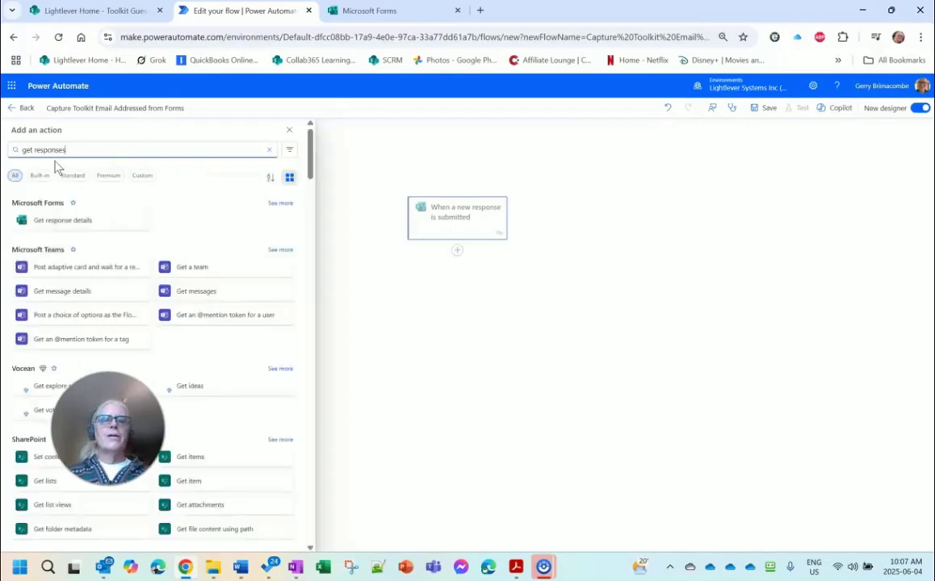
left_click(68, 223)
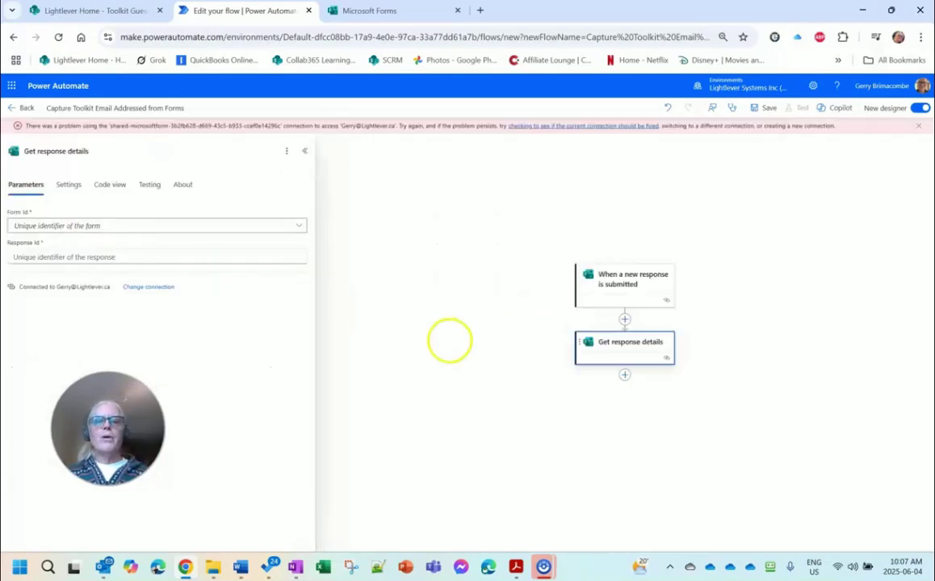
left_click(309, 252)
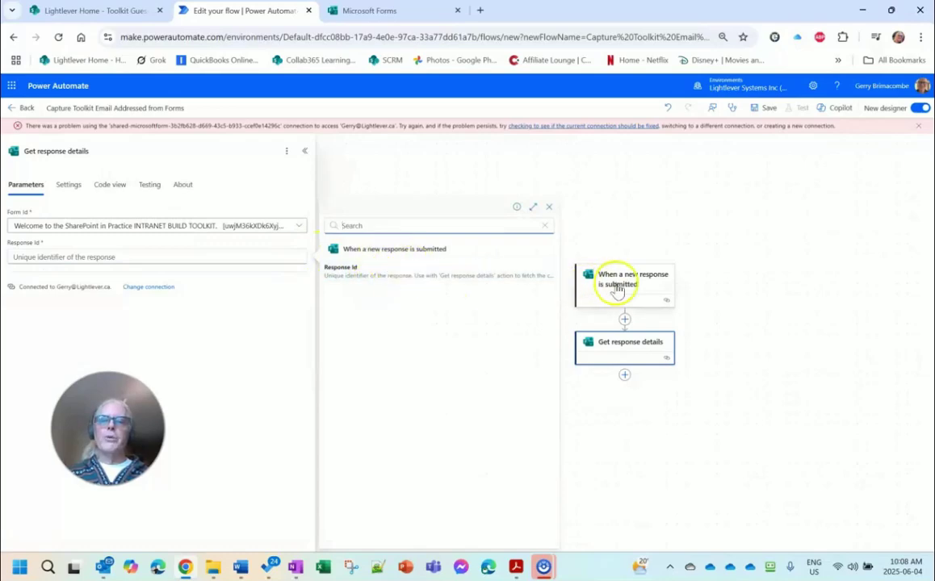
left_click(344, 274)
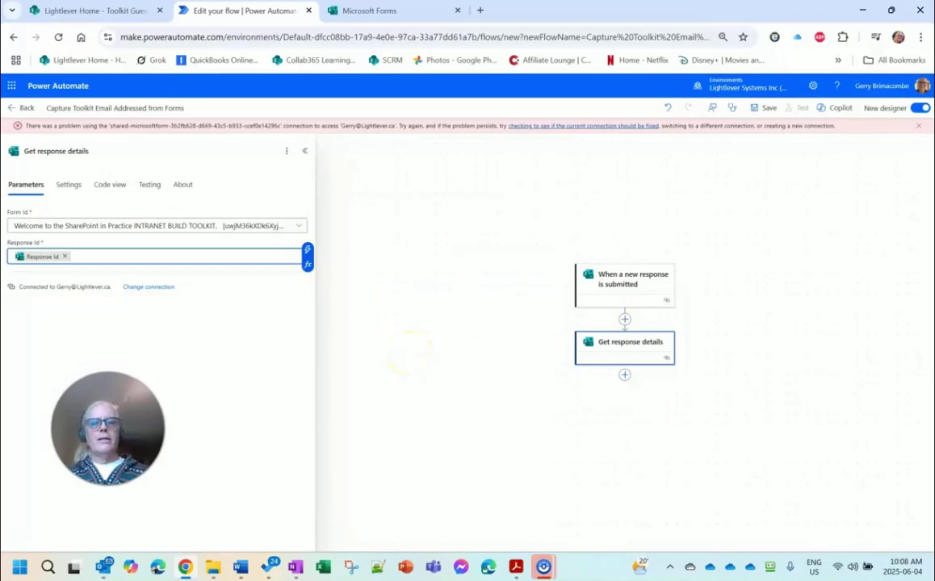
- Add a SharePoint Create item action after Get response details and dismiss the connection error banner
left_click(625, 378)
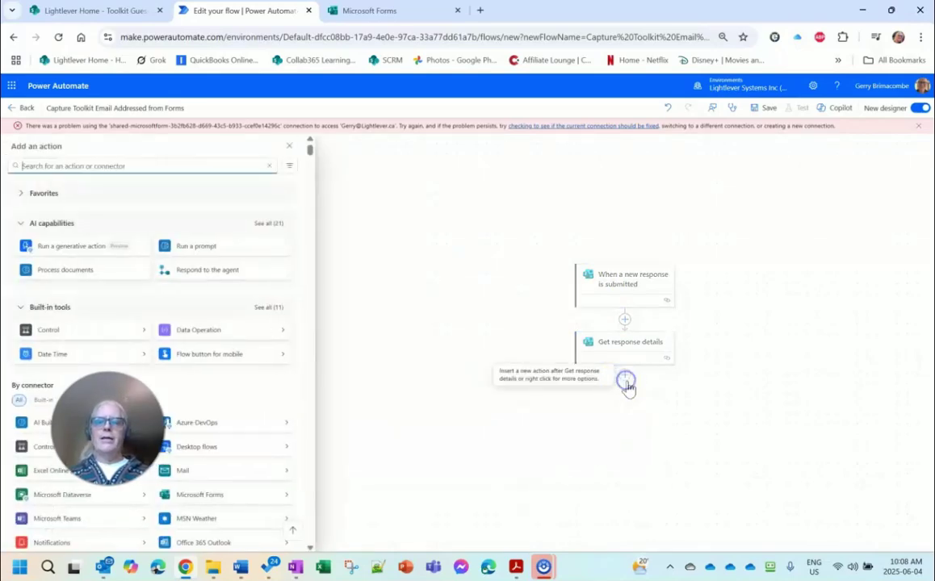
left_click(39, 167)
type("d")
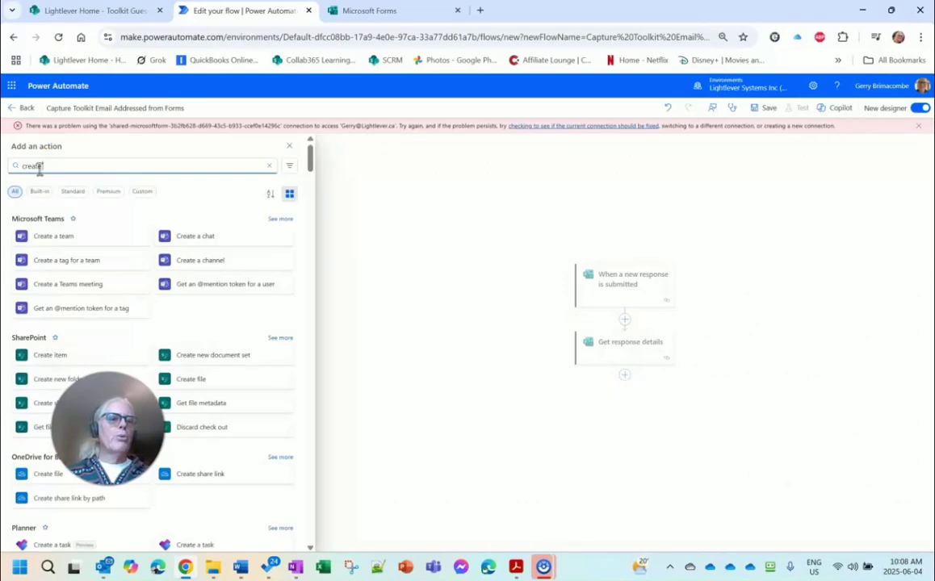
left_click(50, 356)
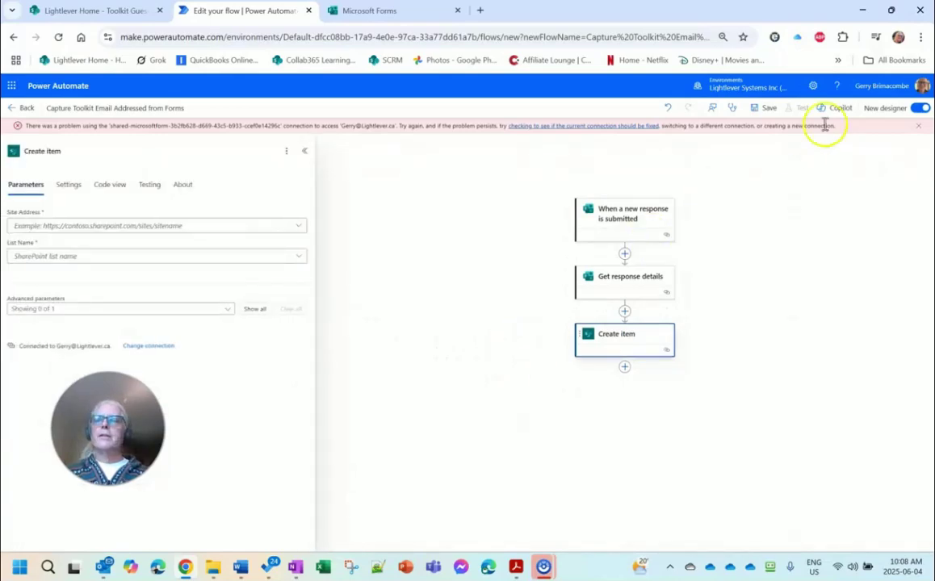
left_click(918, 126)
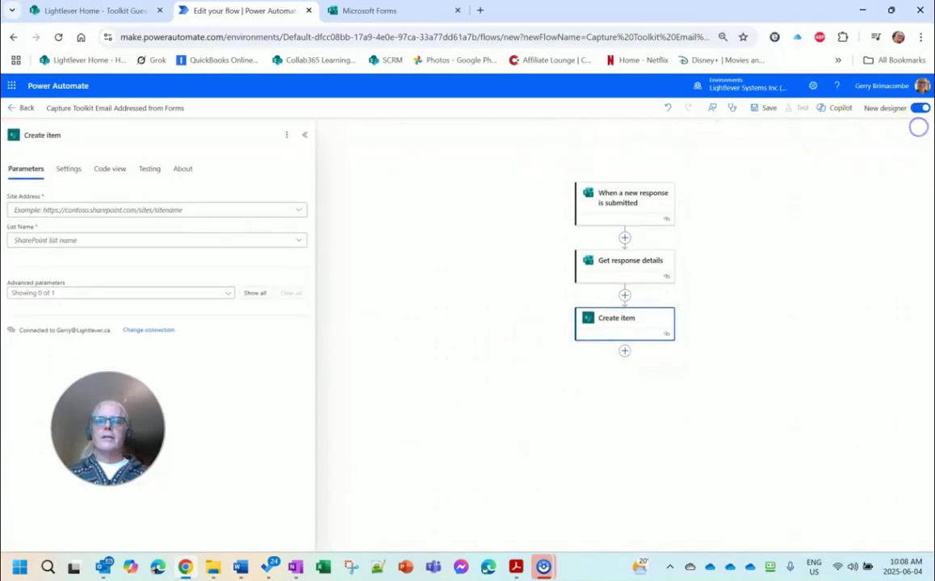
- Point Create item at the Lightlever Home site and the Toolkit Guest Users list, and show all its advanced parameters
left_click(27, 212)
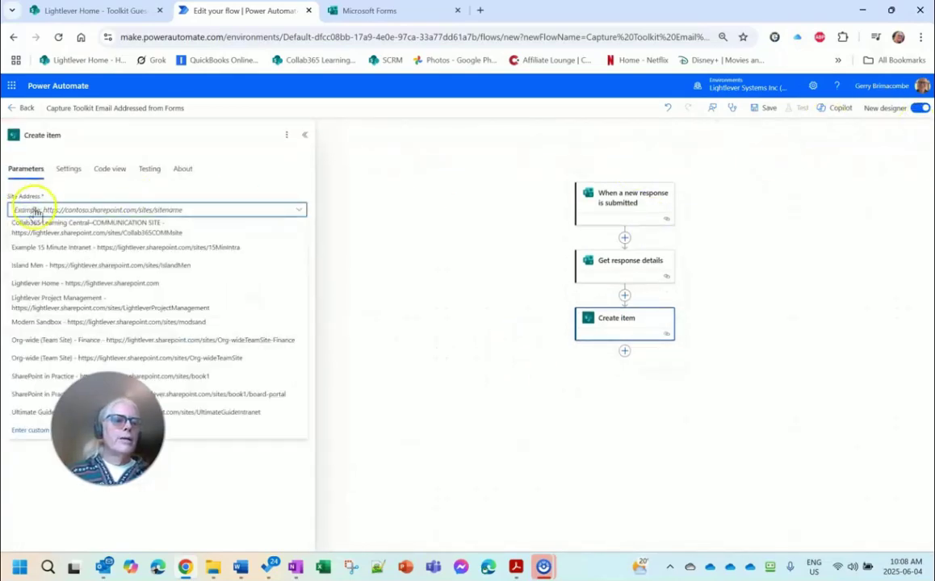
left_click(62, 283)
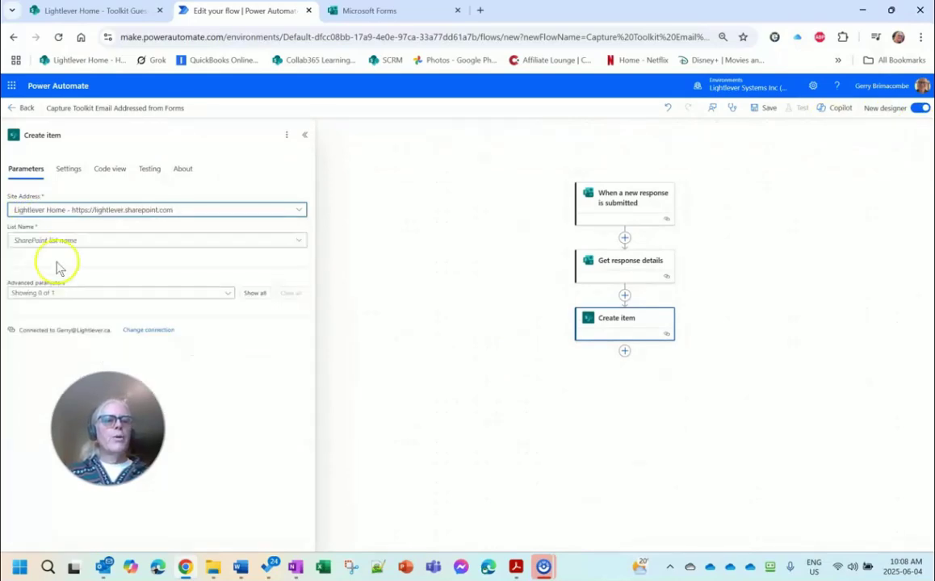
left_click(50, 241)
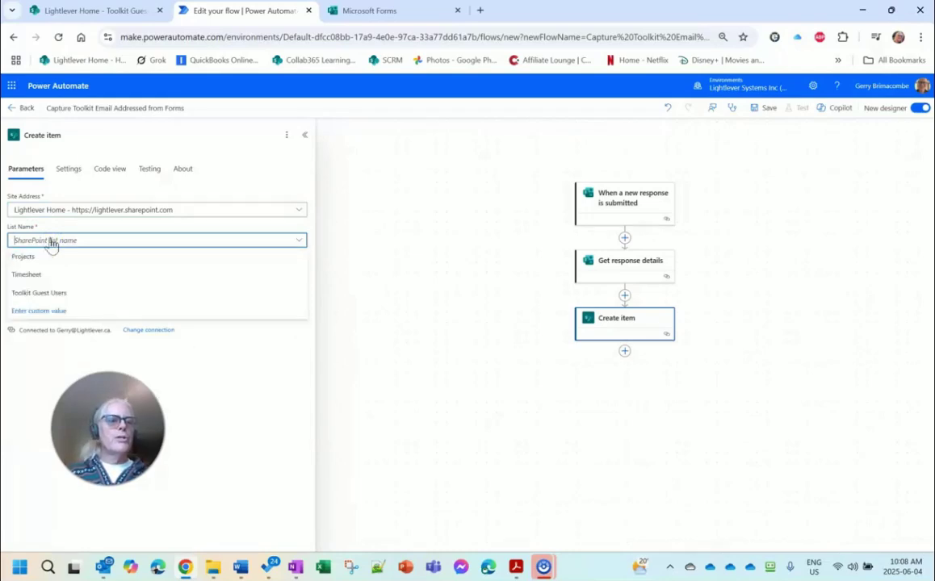
left_click(50, 297)
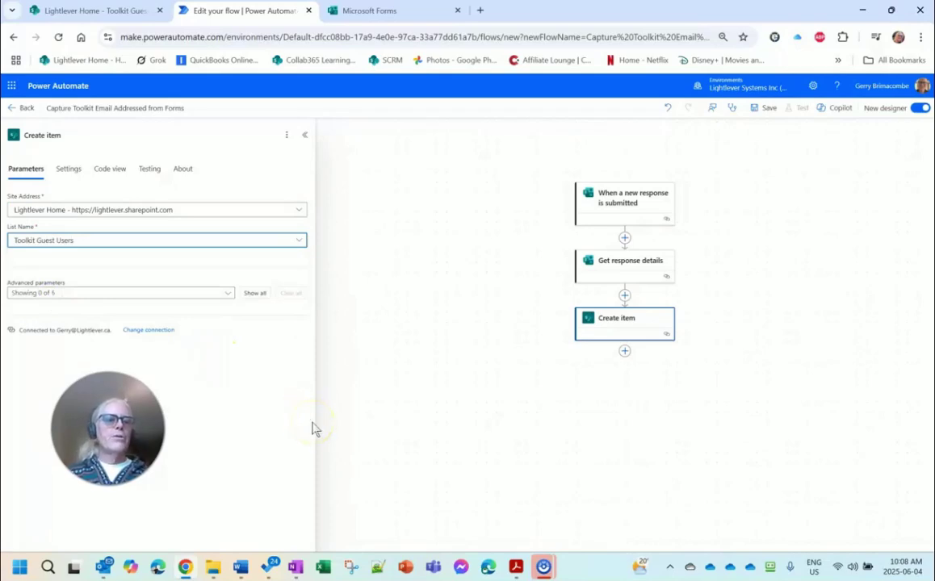
left_click(295, 377)
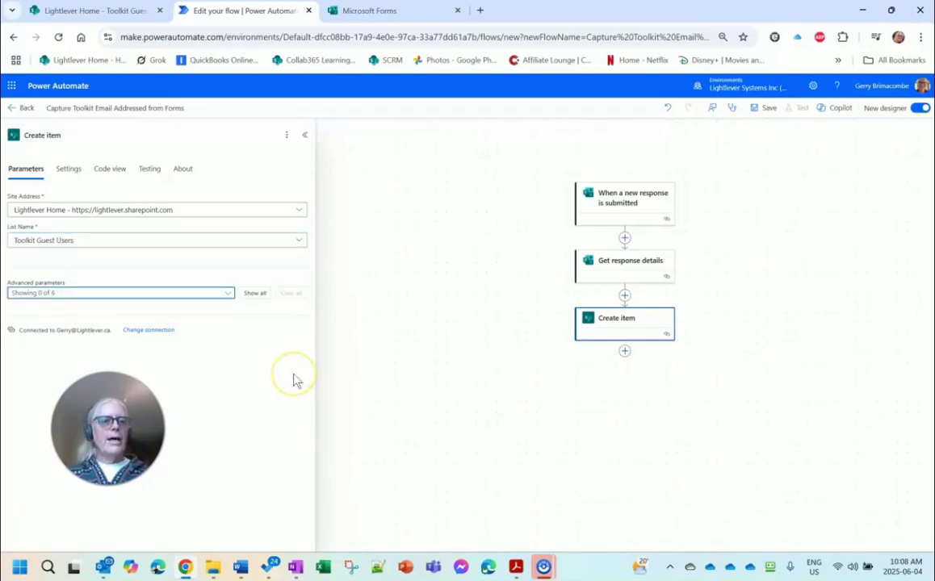
left_click(255, 293)
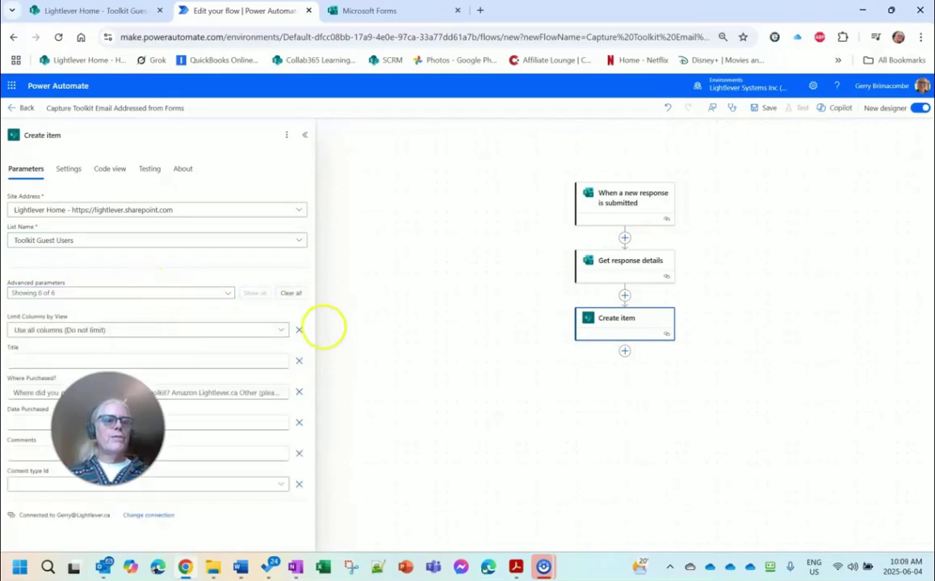
- Map Title to the "Please enter your email address" answer and Where Purchased? to "Where did you purchase the Intranet Build Toolkit?"
scroll(323, 326, "down", 1)
left_click(30, 360)
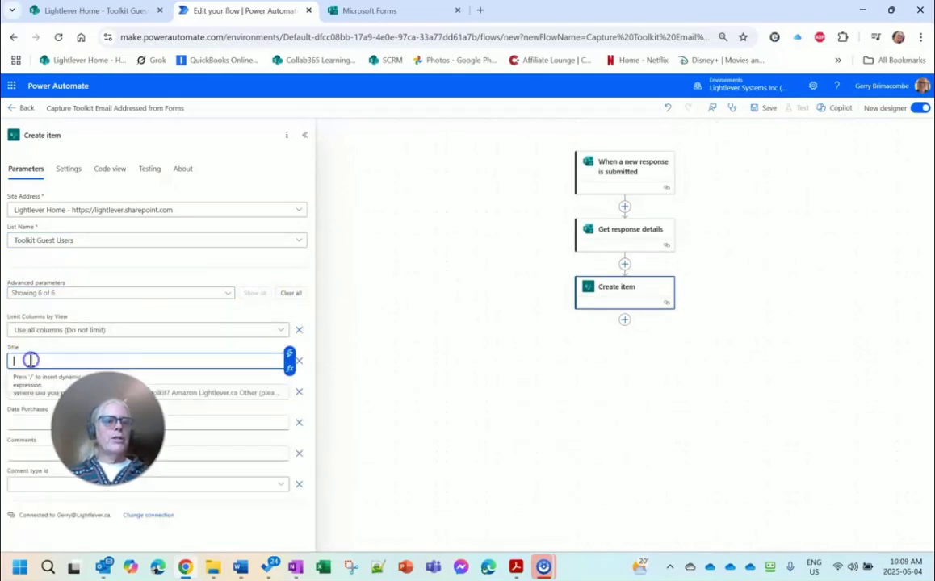
left_click(289, 354)
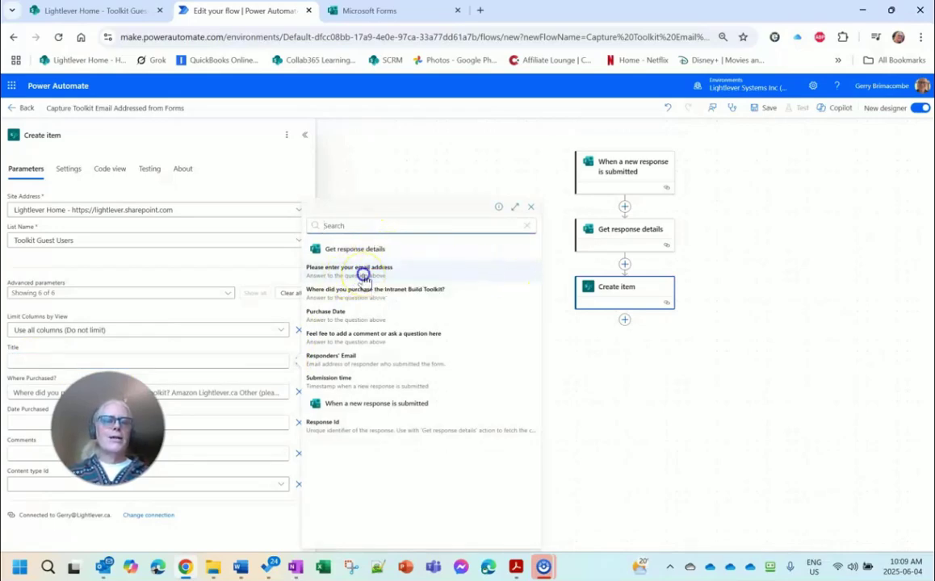
left_click(363, 272)
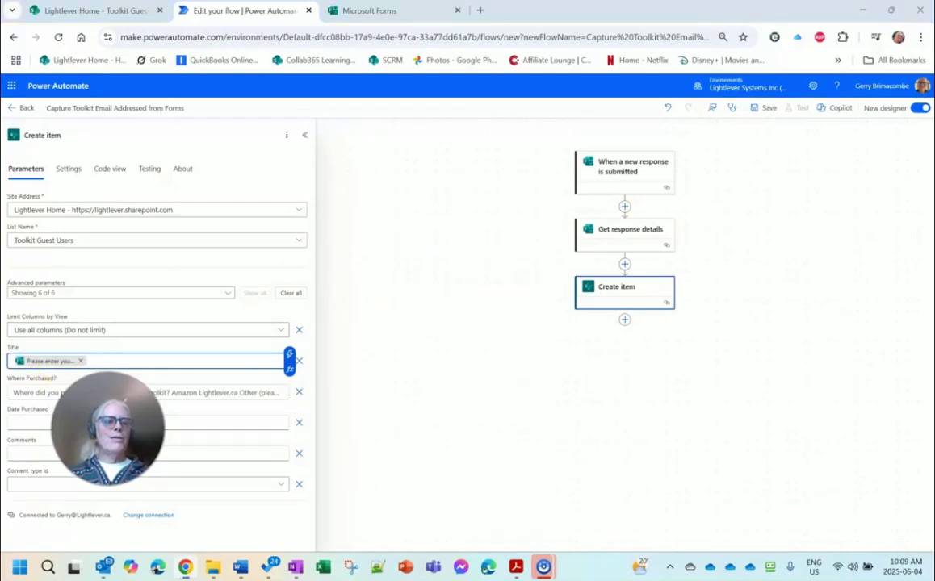
left_click_drag(107, 428, 406, 382)
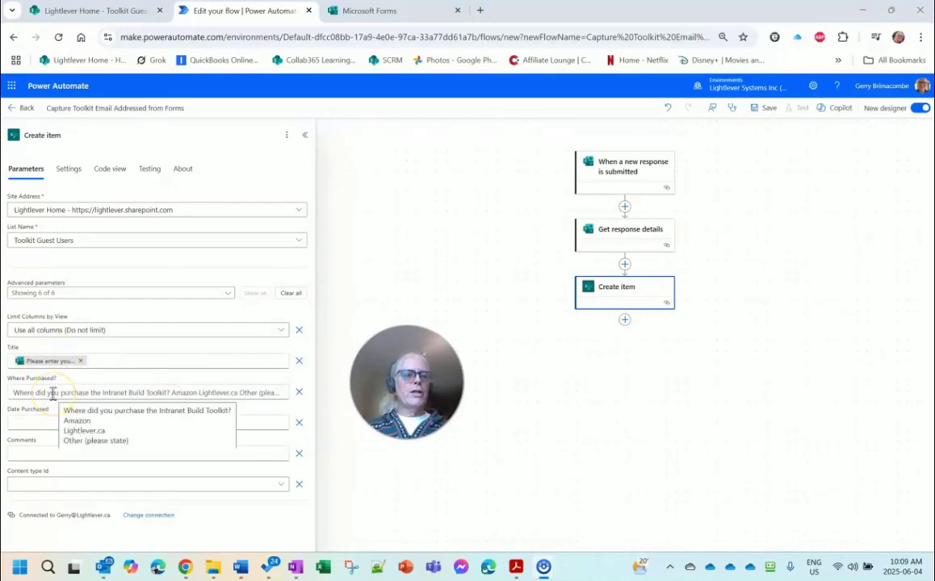
left_click(52, 393)
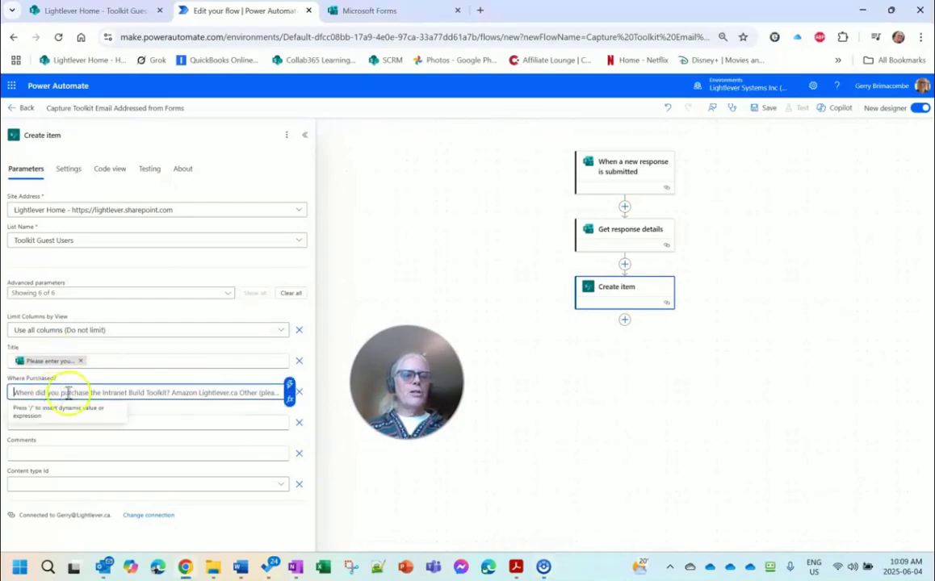
left_click(289, 386)
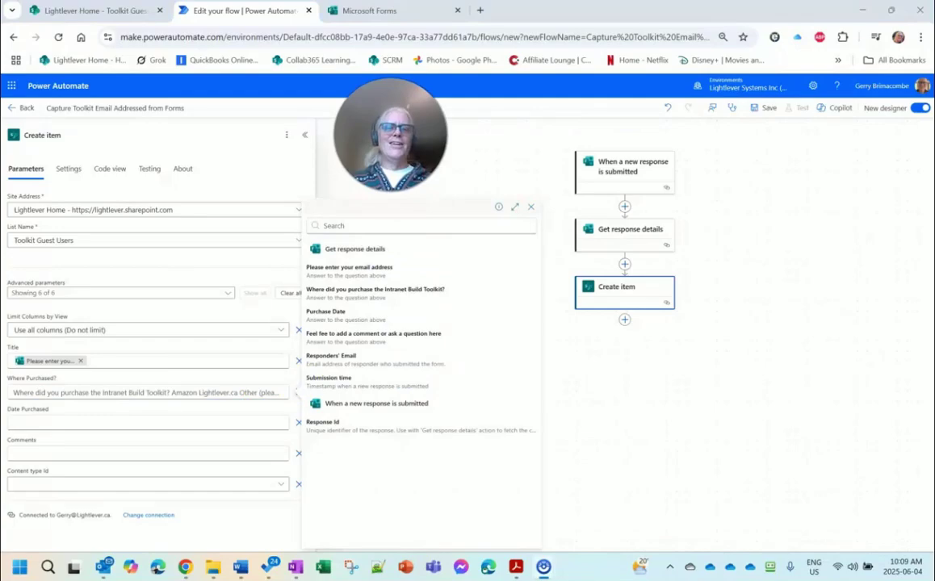
left_click(363, 292)
- Map Date Purchased to the Purchase Date answer and Comments to "Feel fee to add a comment or ask a question here"
left_click(50, 422)
left_click(290, 418)
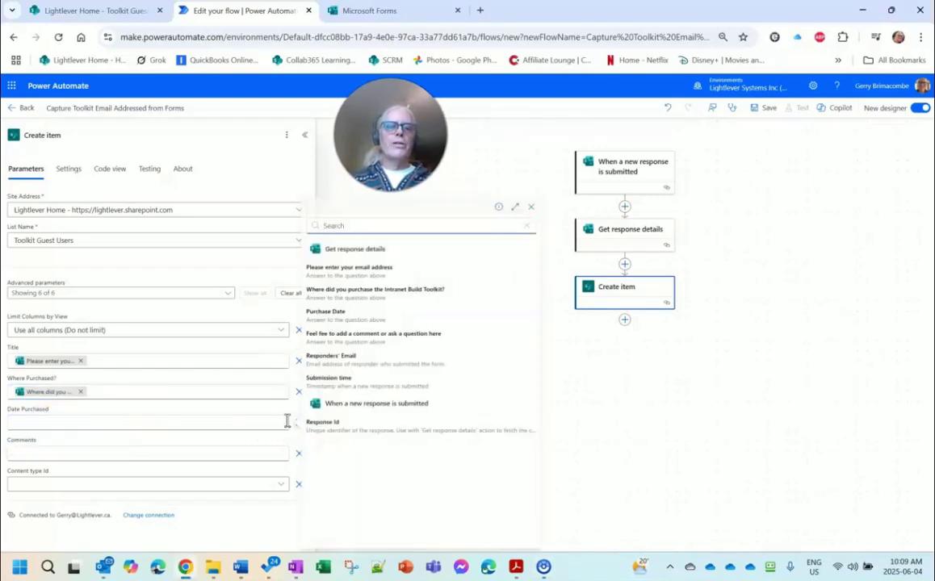
left_click(343, 320)
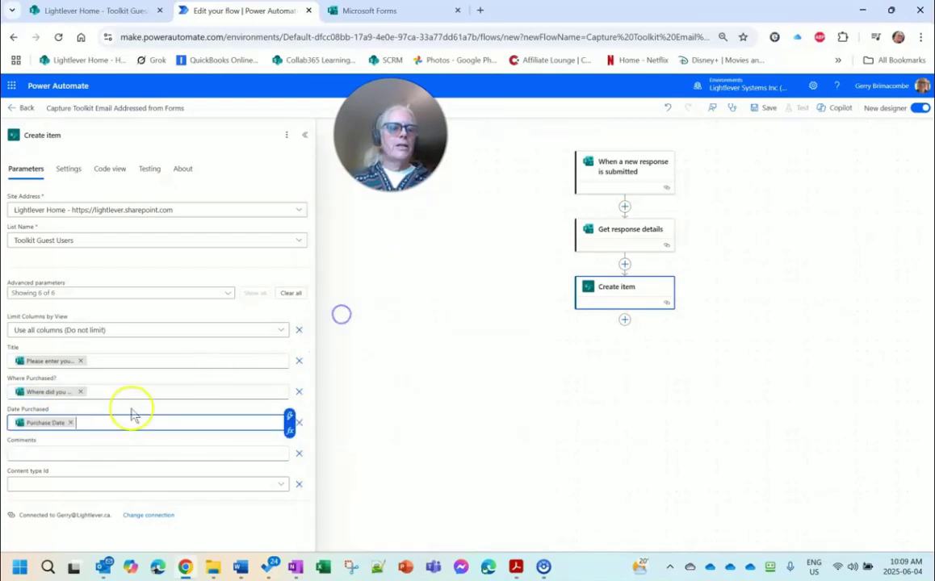
left_click(44, 458)
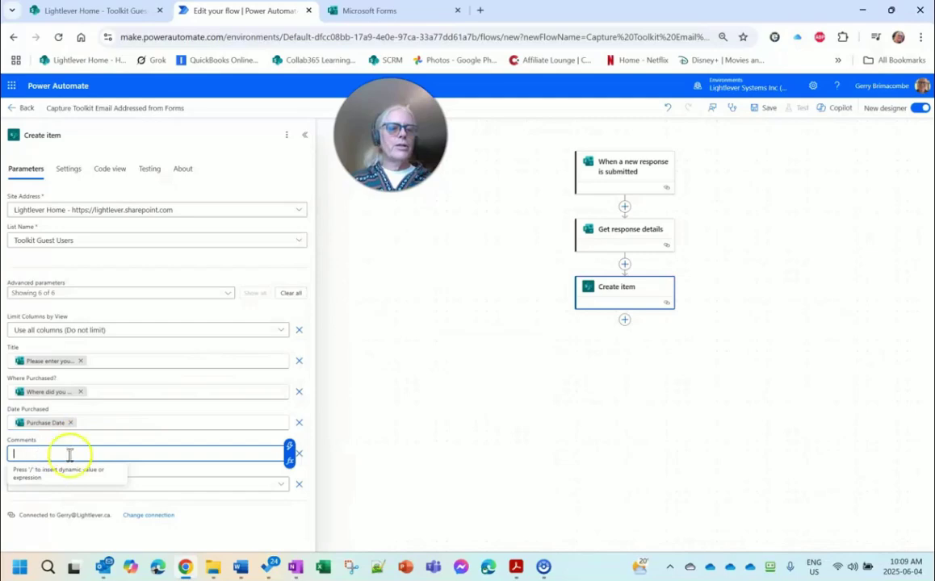
left_click(290, 449)
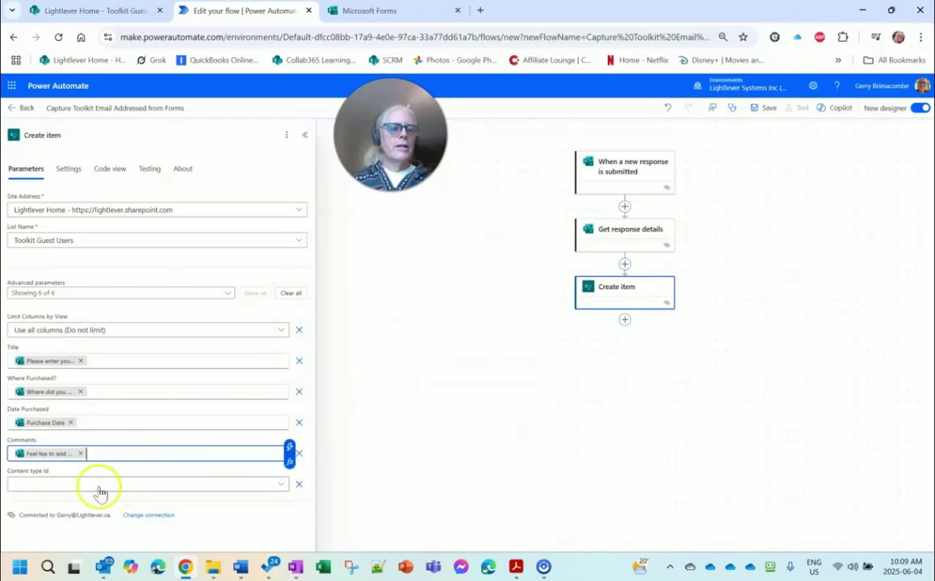
left_click(289, 447)
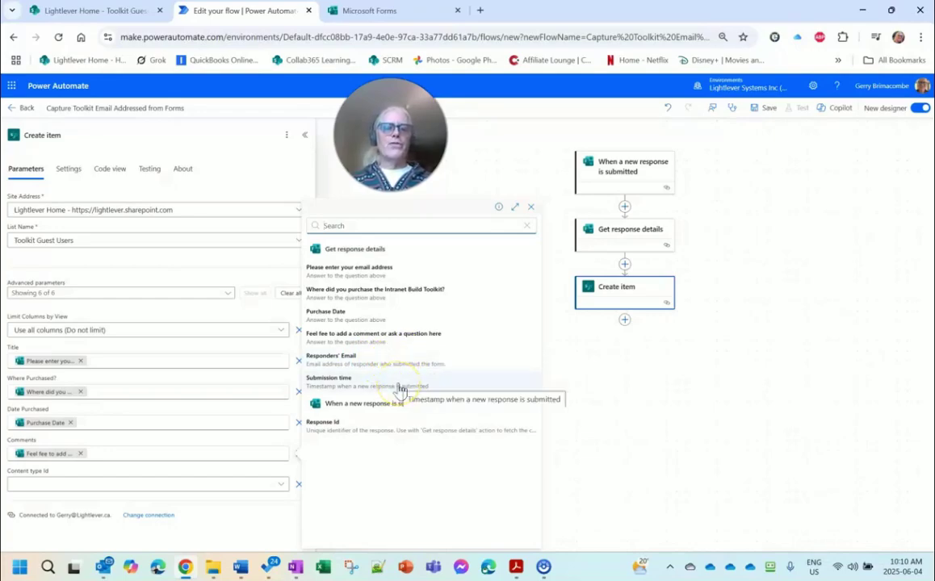
- Close the dynamic content picker and save the Capture Toolkit Email Addressed from Forms flow
left_click(660, 425)
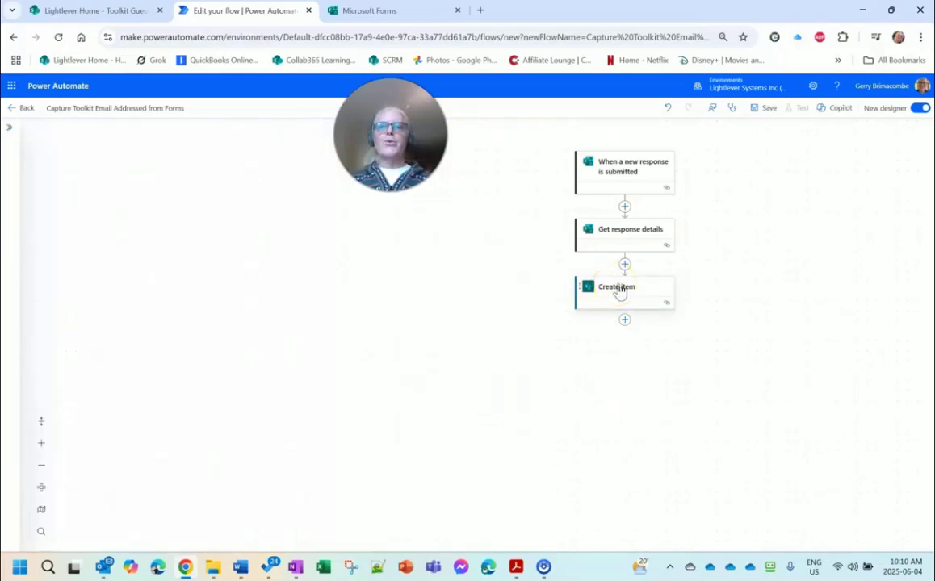
left_click(773, 110)
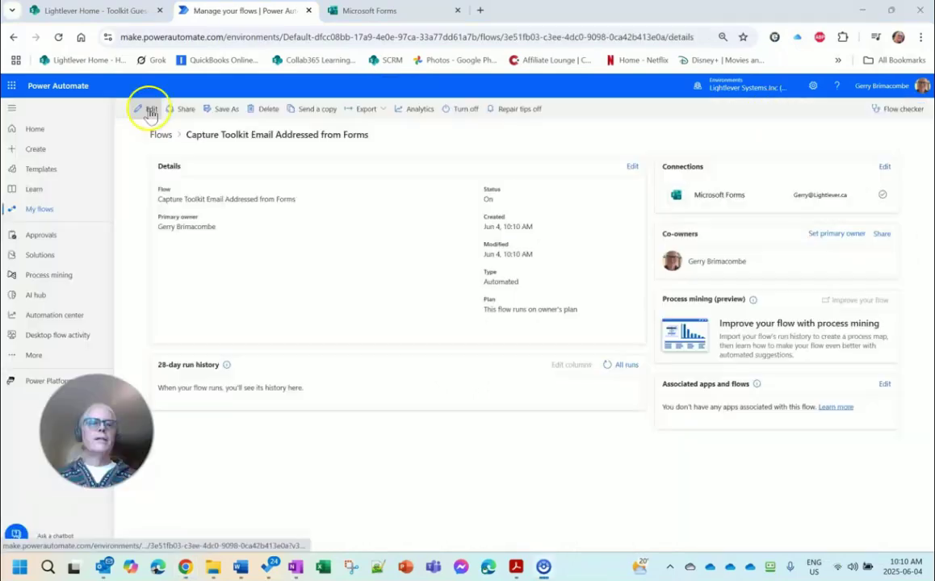
- Reopen the saved flow for editing and start a manual test that waits for a new form response
left_click(148, 108)
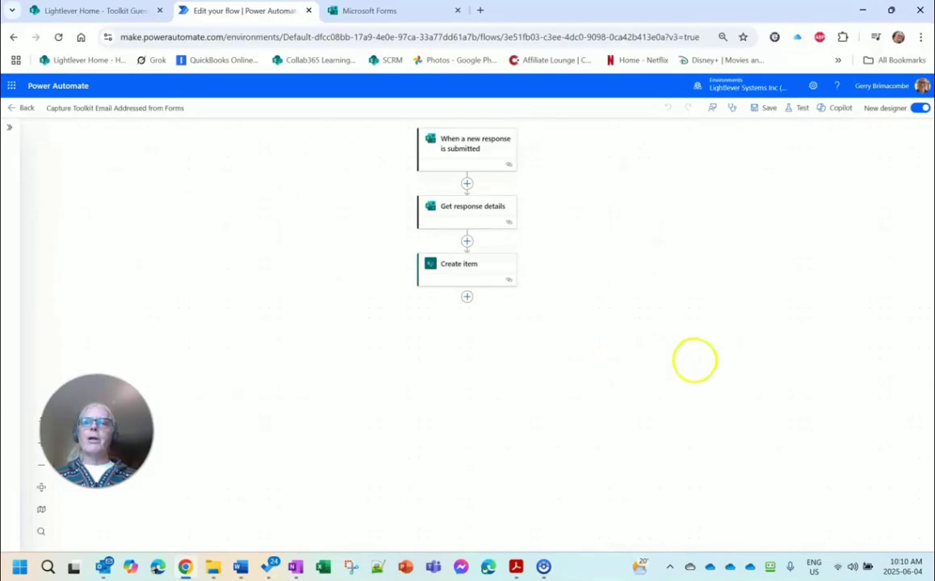
left_click(803, 112)
left_click(749, 134)
left_click(762, 538)
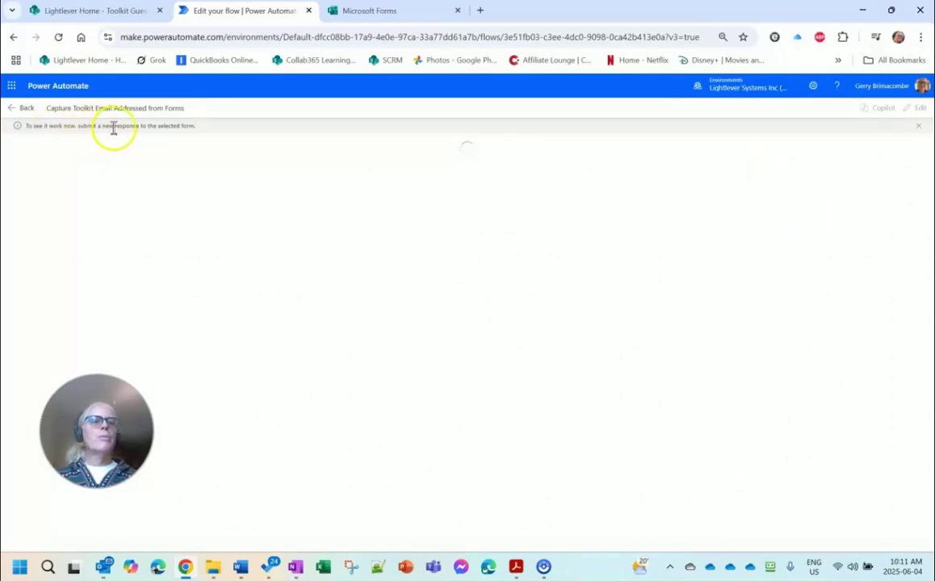
- Switch to Microsoft Forms, open the SharePoint in Practice INTRANET BUILD TOOLKIT form and preview it
left_click(370, 13)
left_click(135, 207)
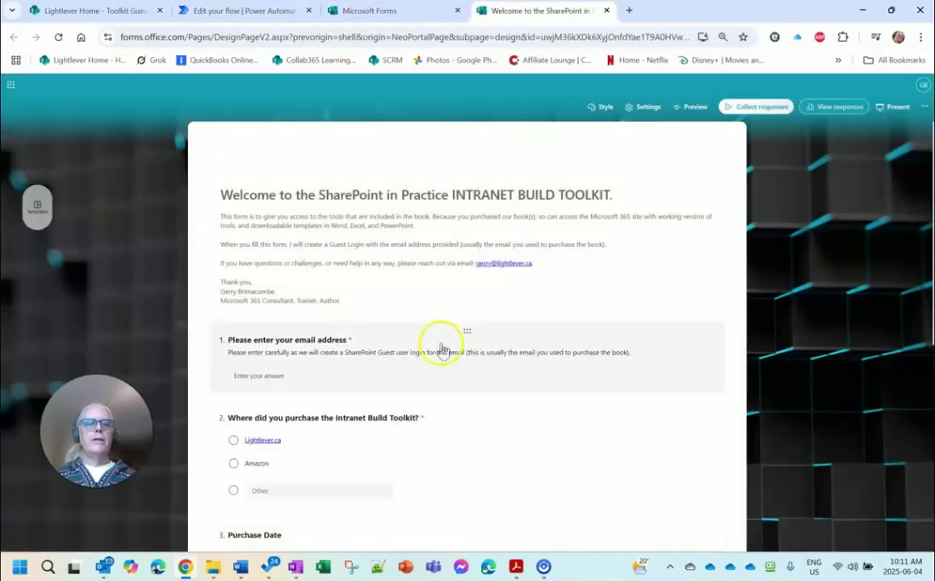
left_click(700, 108)
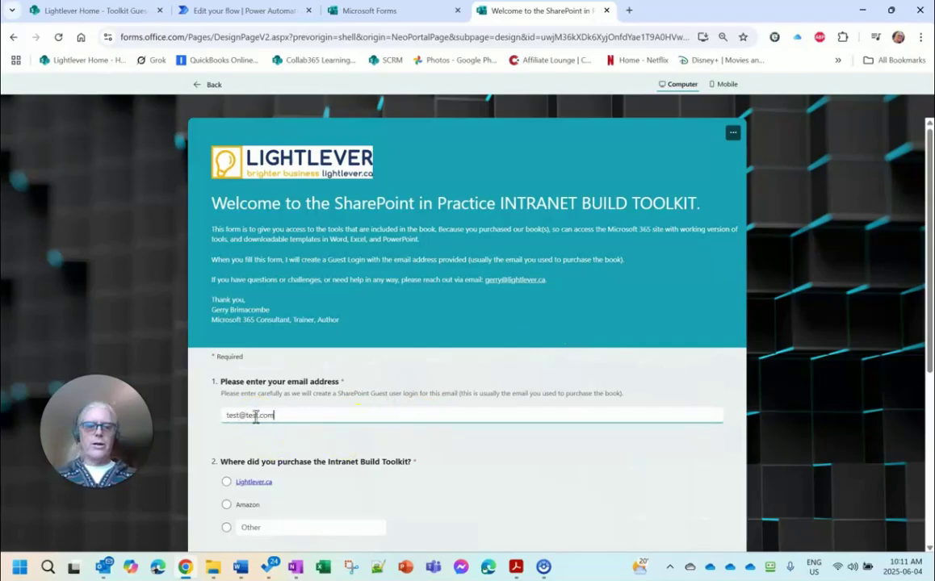
- Submit a test response with a dummy e-mail address, purchase place Lightlever.ca, purchase date 2025-06-03 and the comment "testing"
scroll(272, 394, "down", 3)
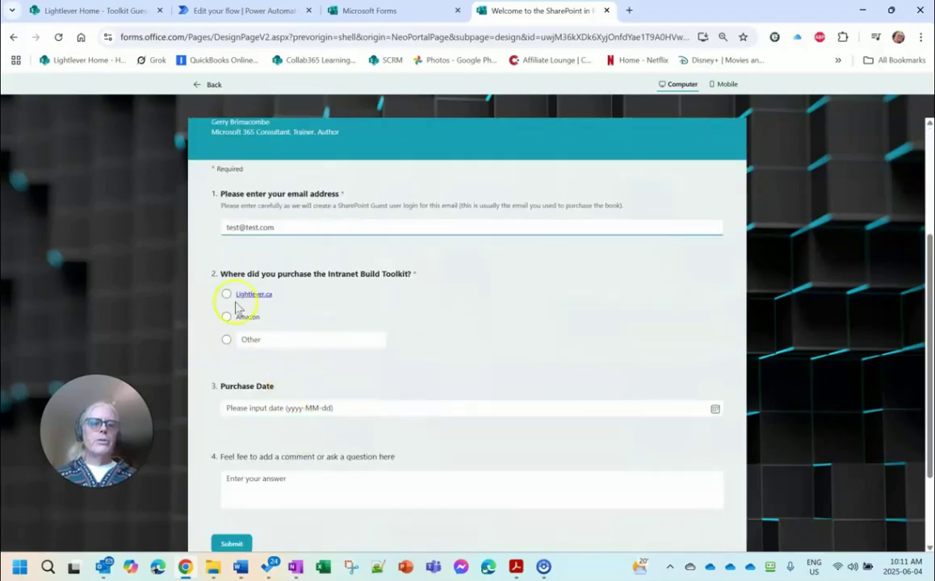
left_click(228, 296)
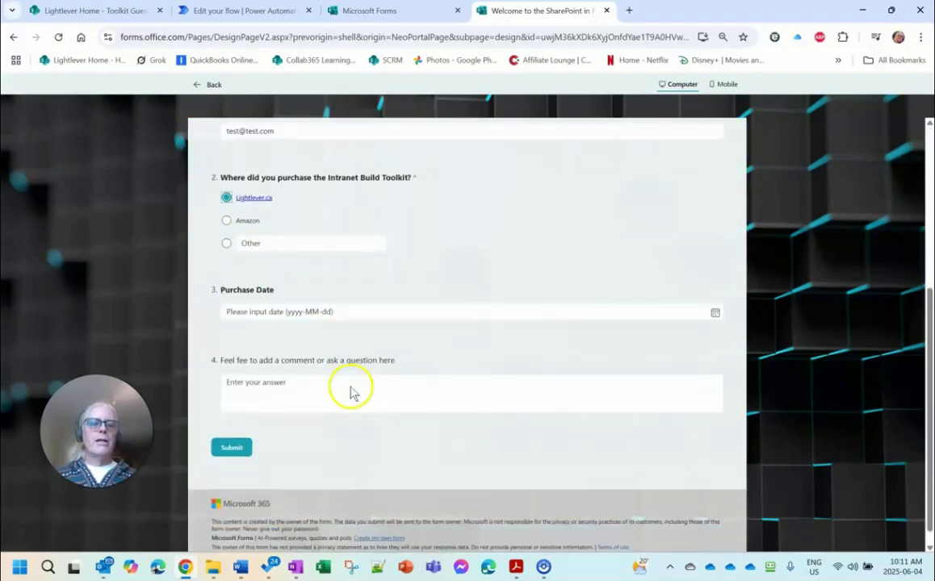
scroll(351, 386, "down", 1)
left_click(294, 295)
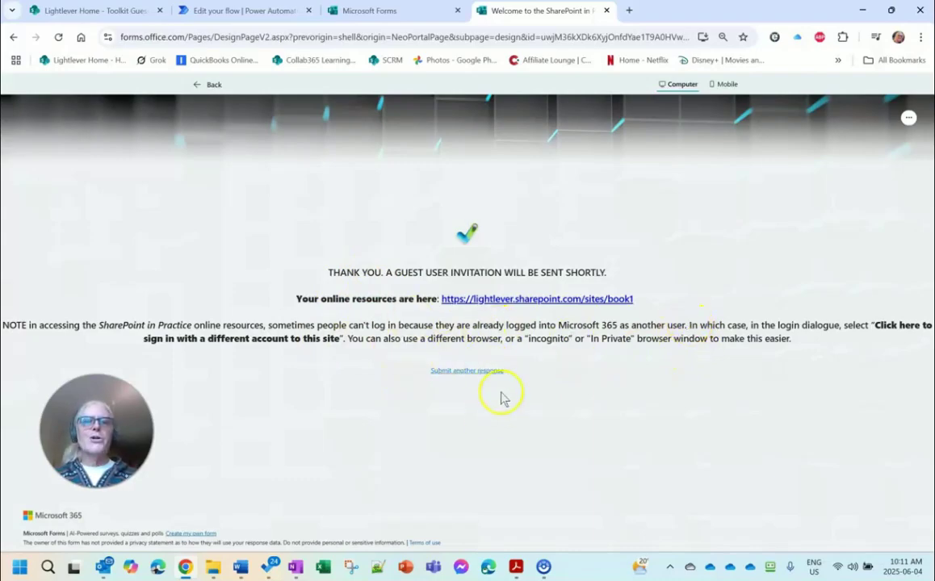
- Reopen the Intranet Build Toolkit form for editing and bring up the customized thank-you message in its settings
left_click(376, 10)
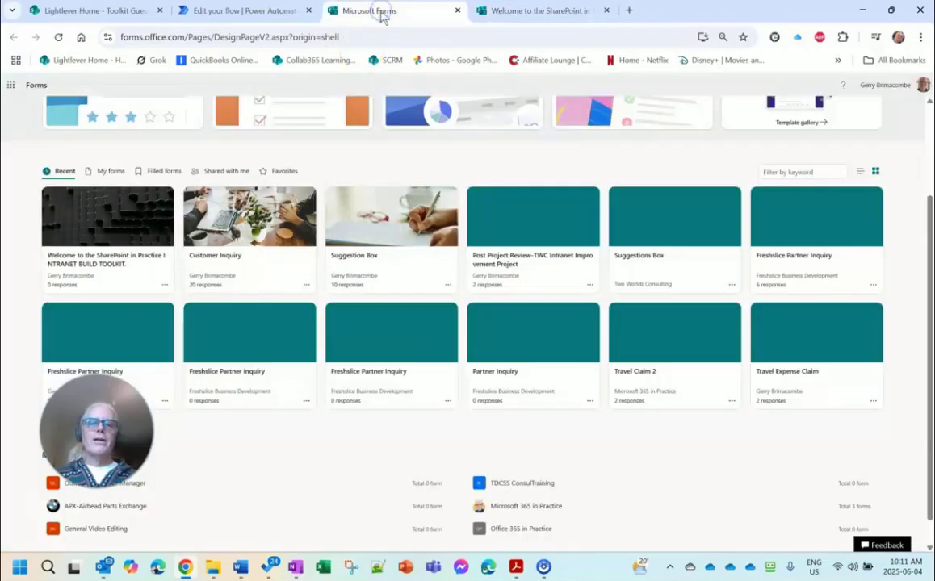
left_click(123, 233)
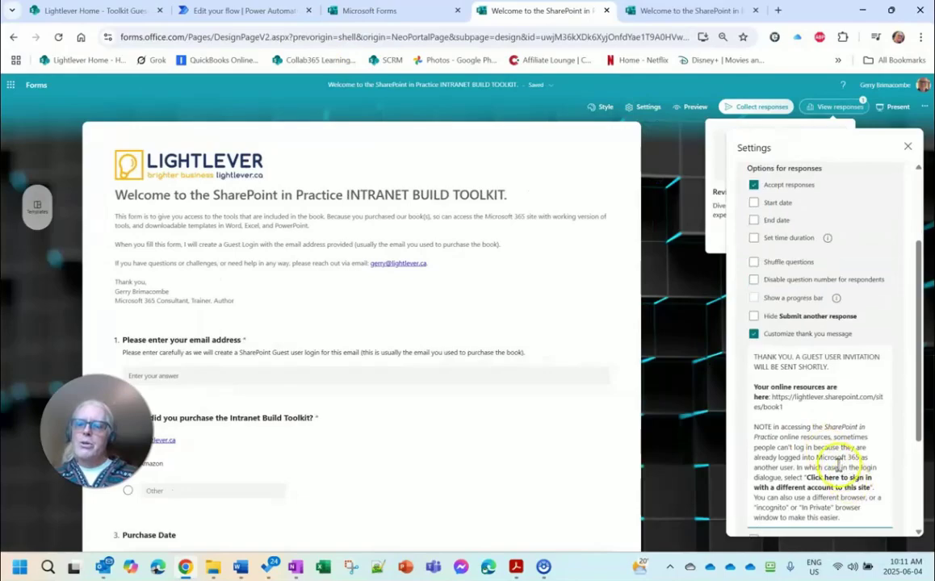
scroll(844, 460, "down", 3)
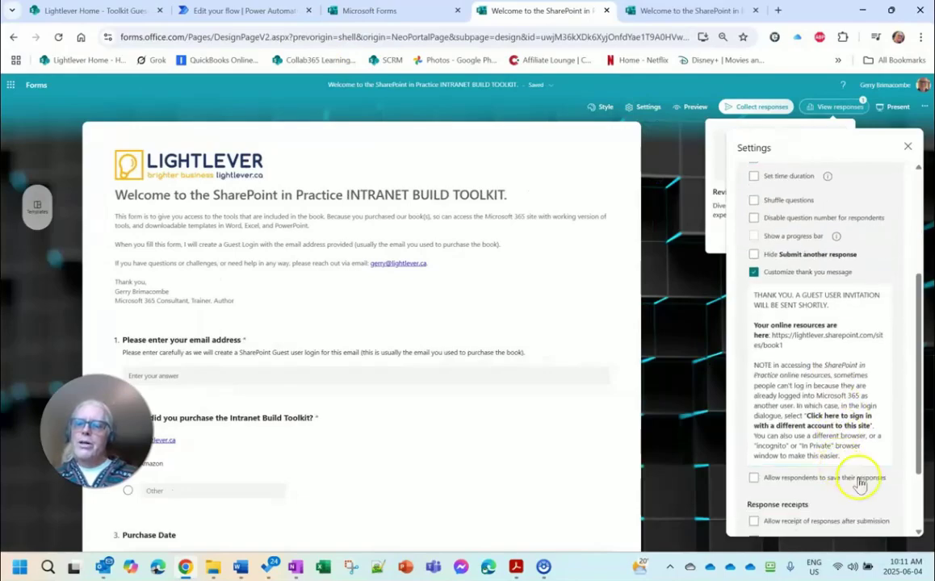
- In the thank-you message, start a new line at "In which case", add a blank line before "You can also use", and close the settings
left_click(658, 12)
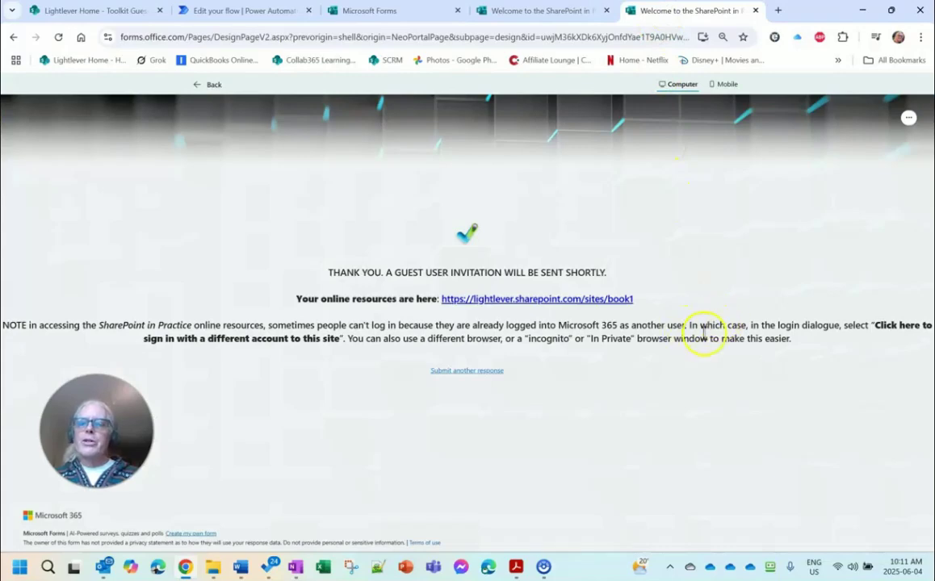
left_click(542, 13)
scroll(825, 415, "down", 1)
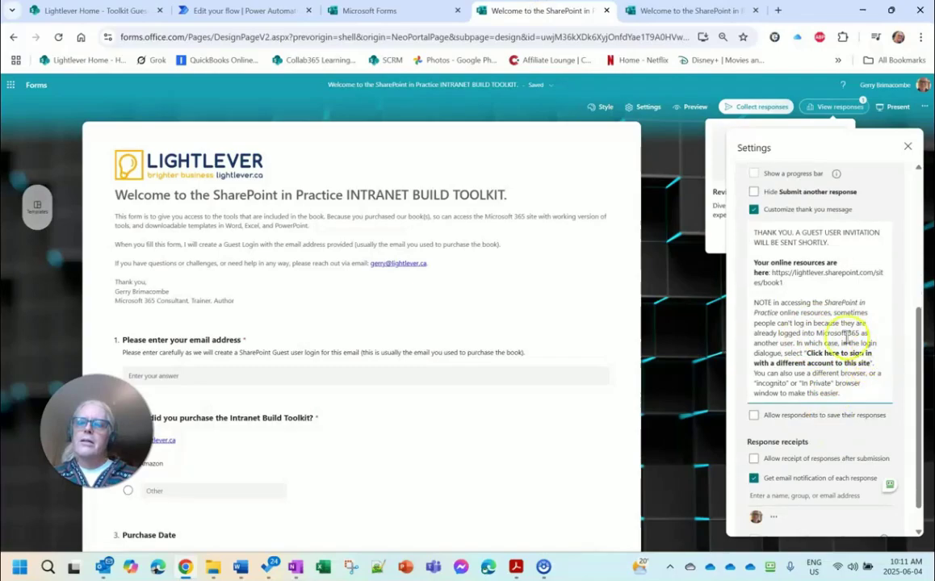
key("ctrl+a")
left_click(800, 344)
scroll(832, 339, "down", 1)
key("Return")
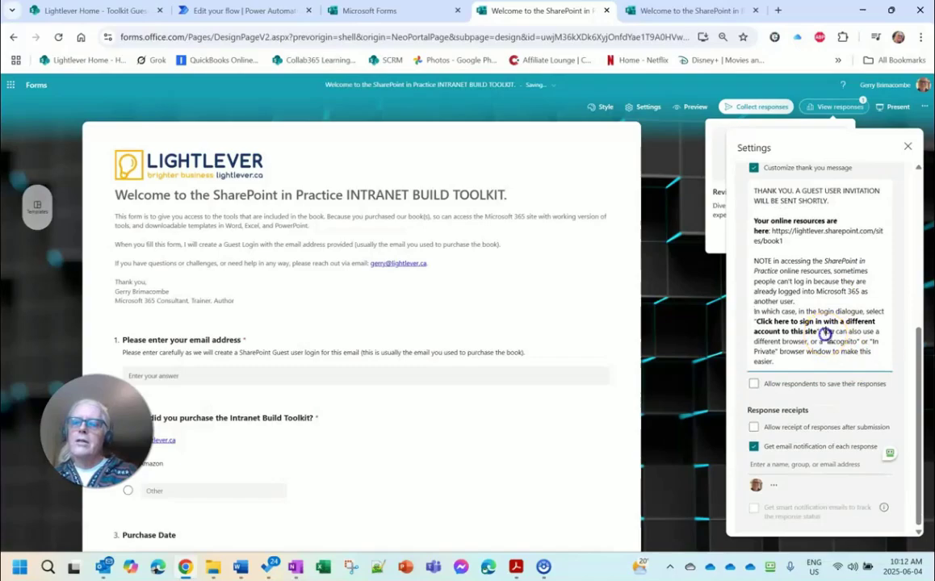
scroll(820, 339, "up", 1)
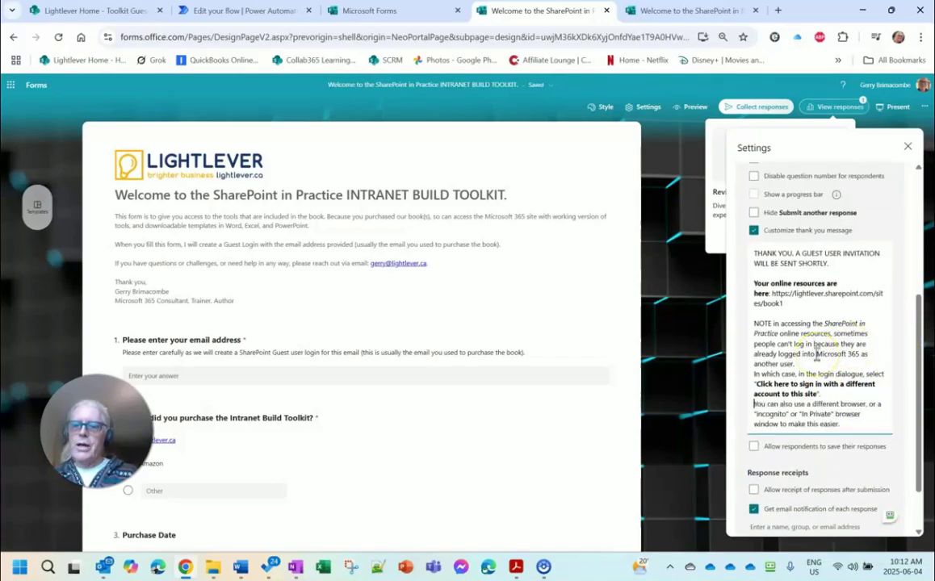
key("Return")
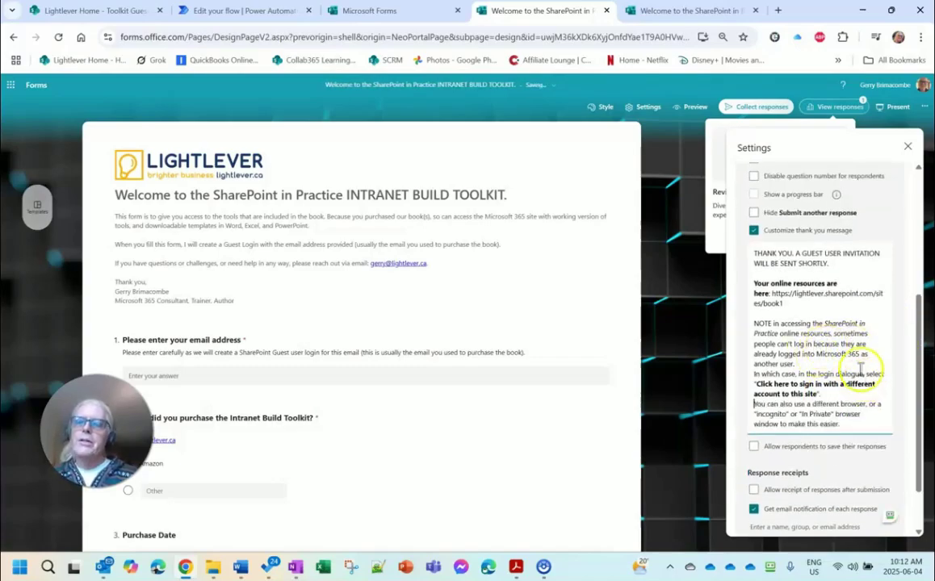
scroll(852, 363, "down", 1)
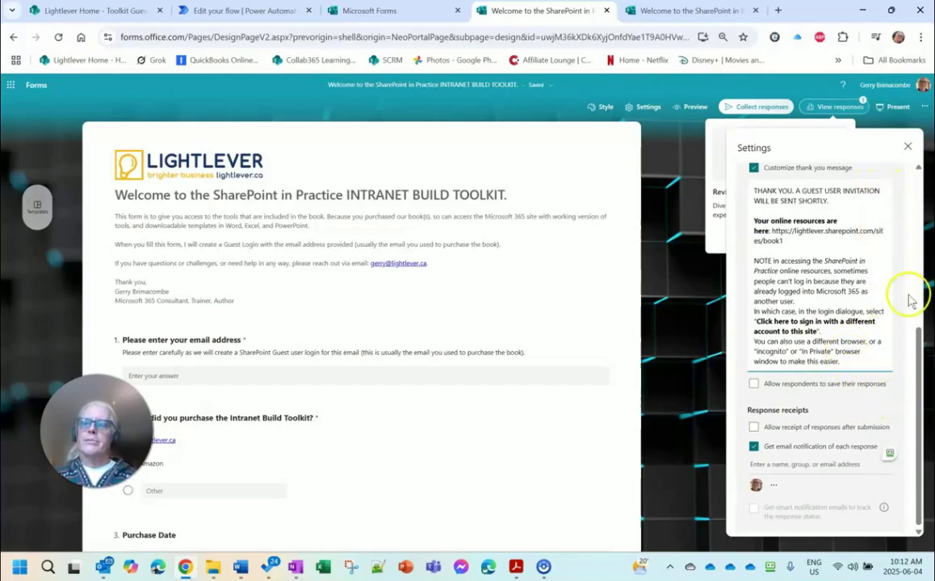
key("Return")
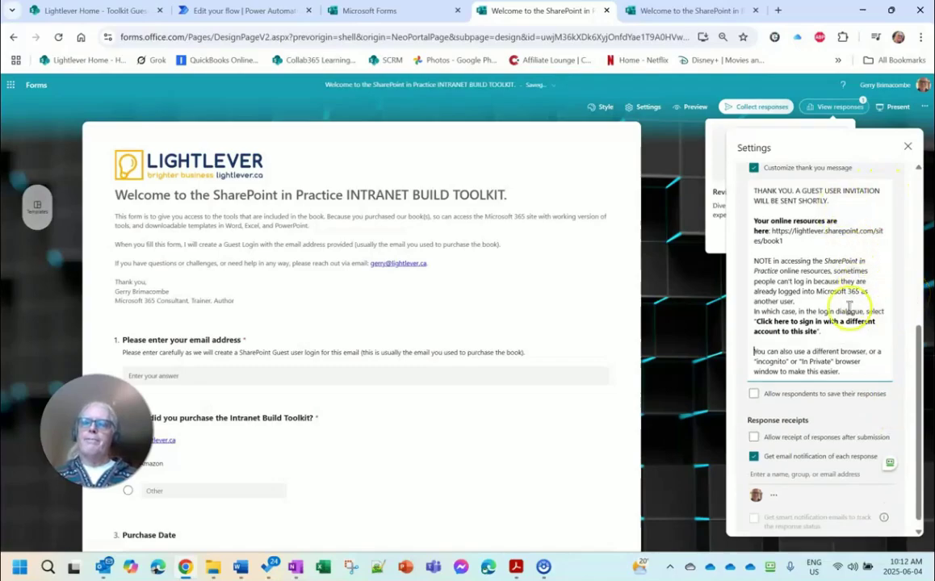
left_click(908, 146)
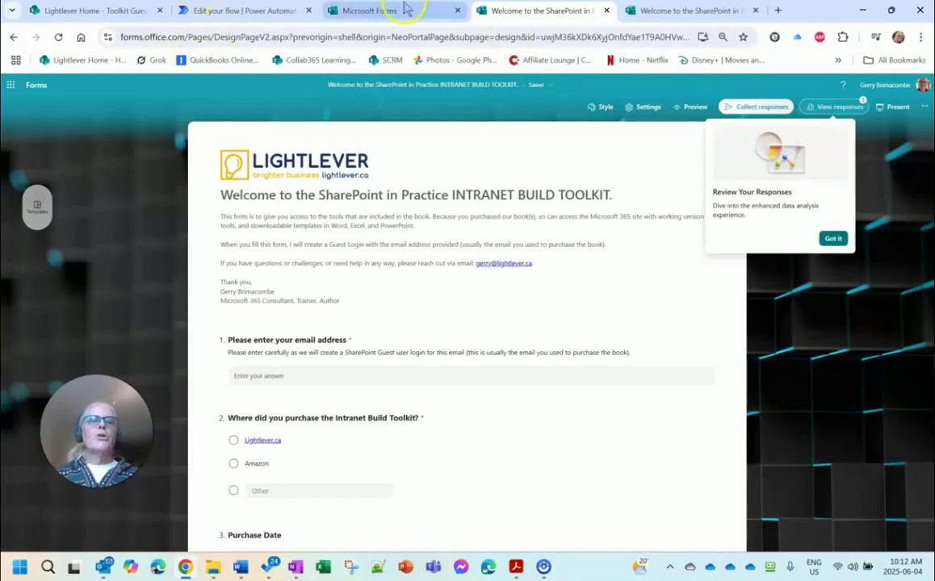
- Switch to the Power Automate test run and inspect the raw outputs of the "When a new response is submitted" trigger
left_click(210, 16)
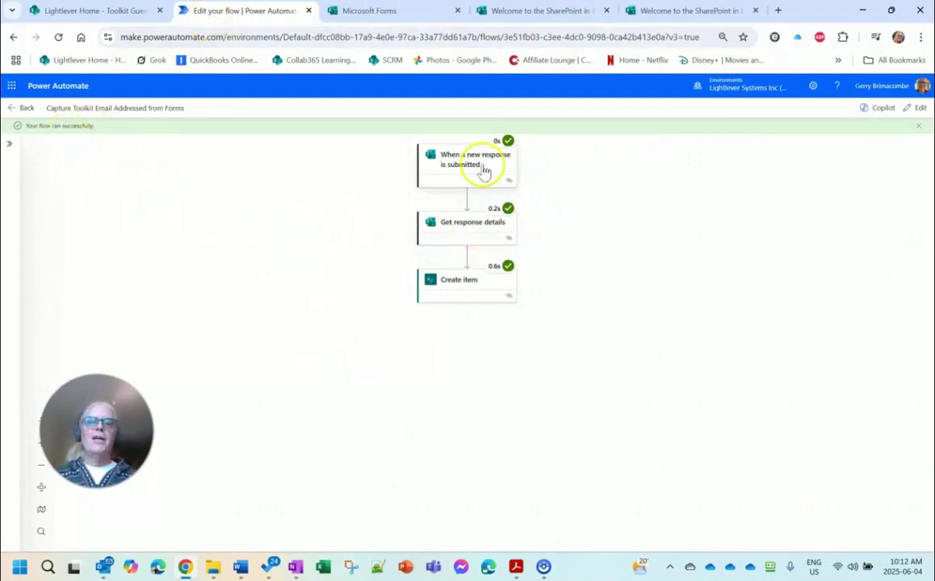
left_click(485, 172)
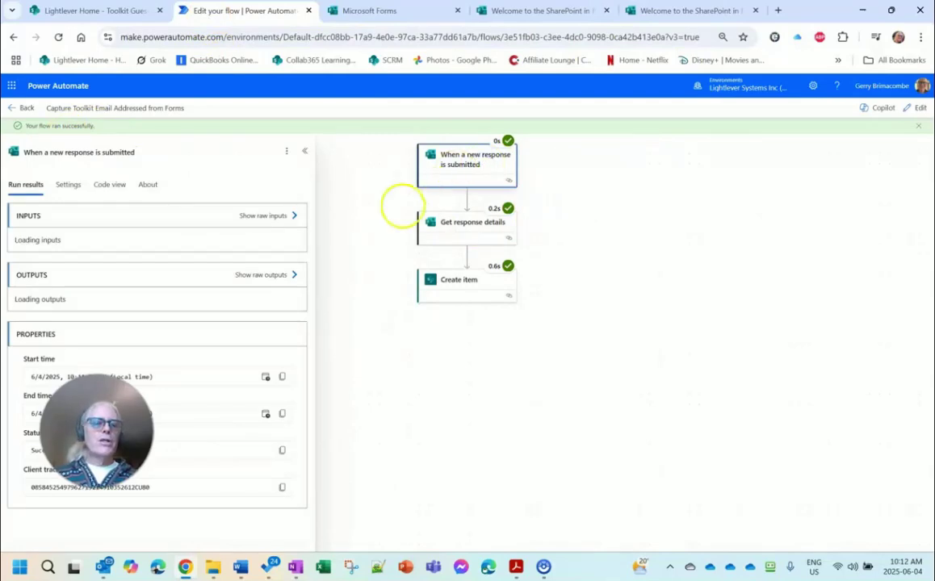
left_click(267, 428)
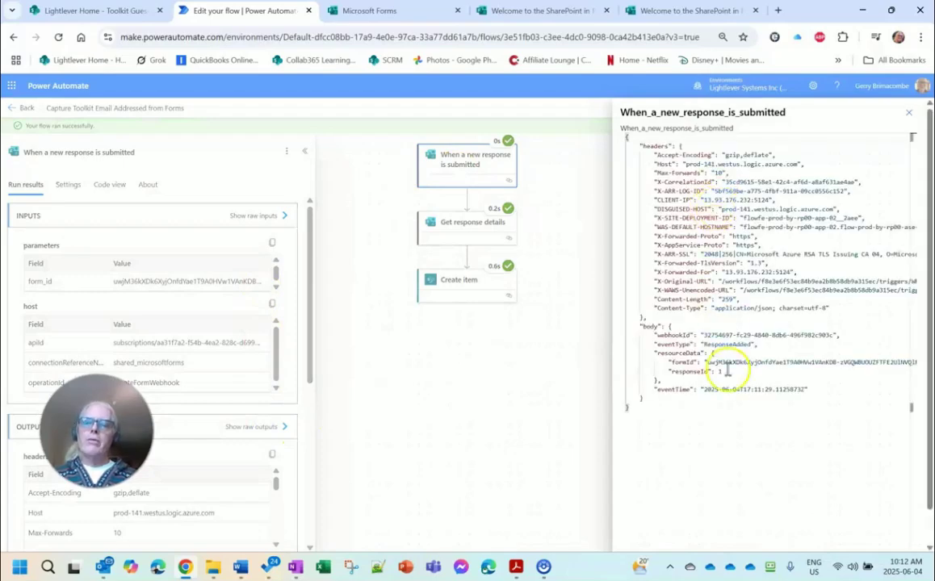
left_click_drag(817, 398, 659, 327)
- Examine the raw outputs of Get response details, highlighting the submitted answers in the body section
left_click(479, 228)
left_click(479, 228)
left_click(261, 448)
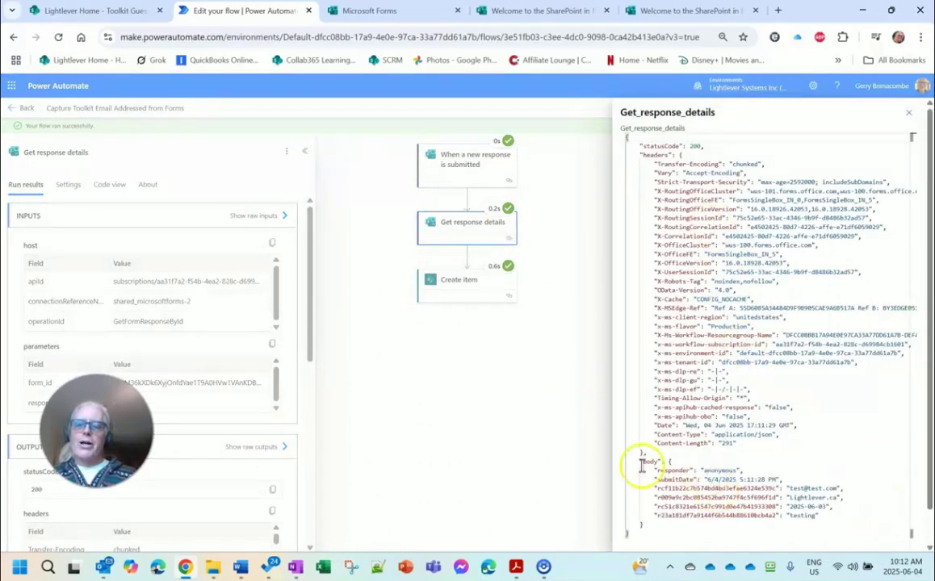
left_click_drag(640, 461, 840, 517)
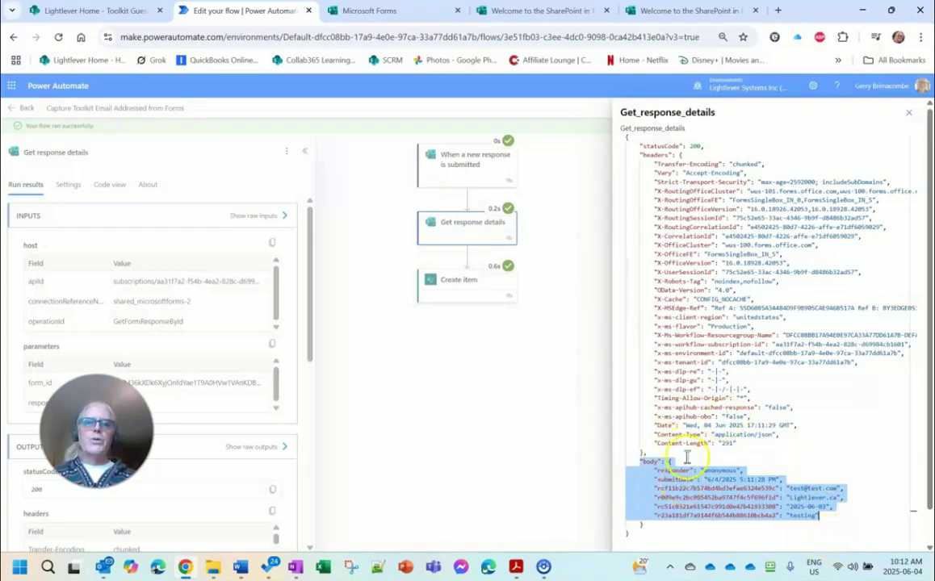
- Switch to the Toolkit Guest Users list in SharePoint and refresh it to check for the test response
left_click(79, 11)
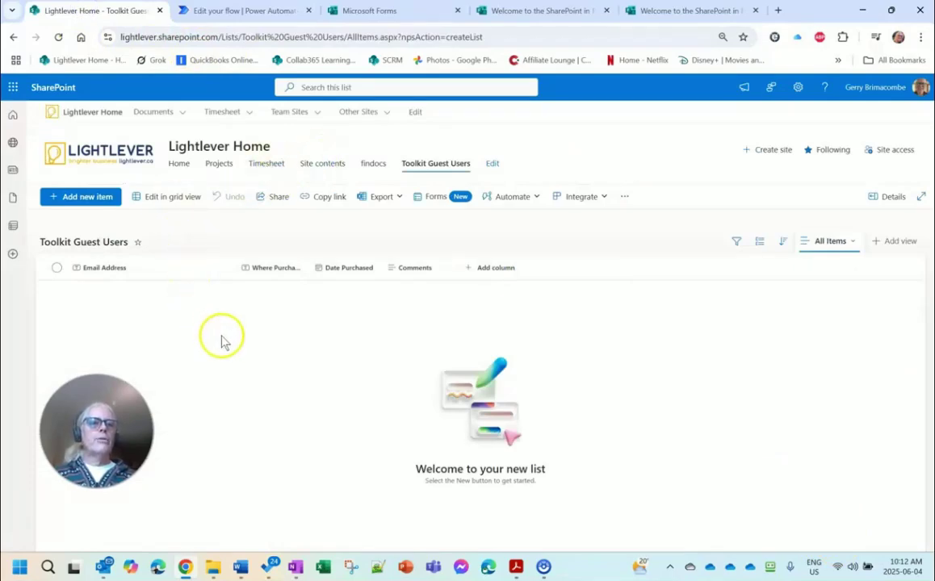
left_click(58, 37)
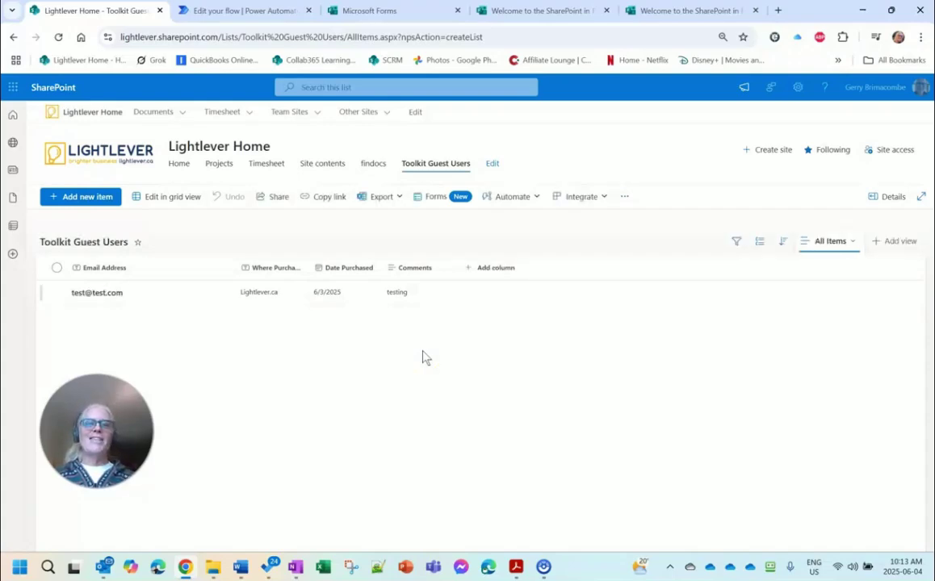
- Reopen the Intranet Build Toolkit form in Microsoft Forms and generate a shortened link for collecting responses
left_click(371, 20)
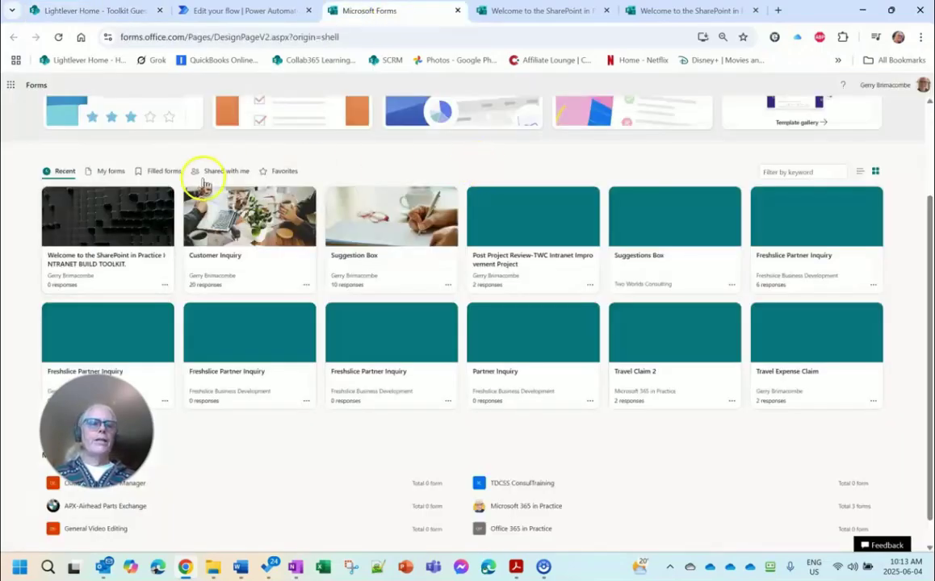
left_click(141, 207)
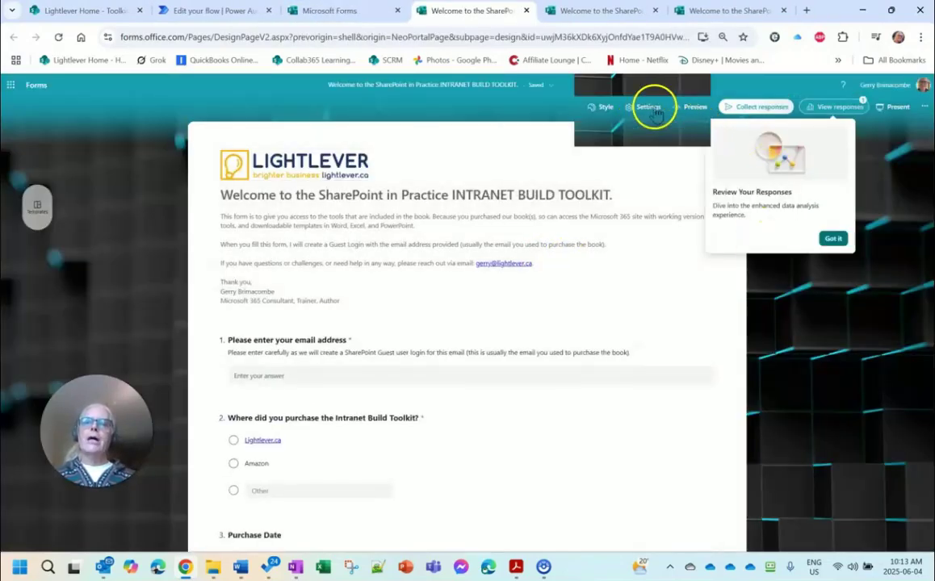
left_click(747, 107)
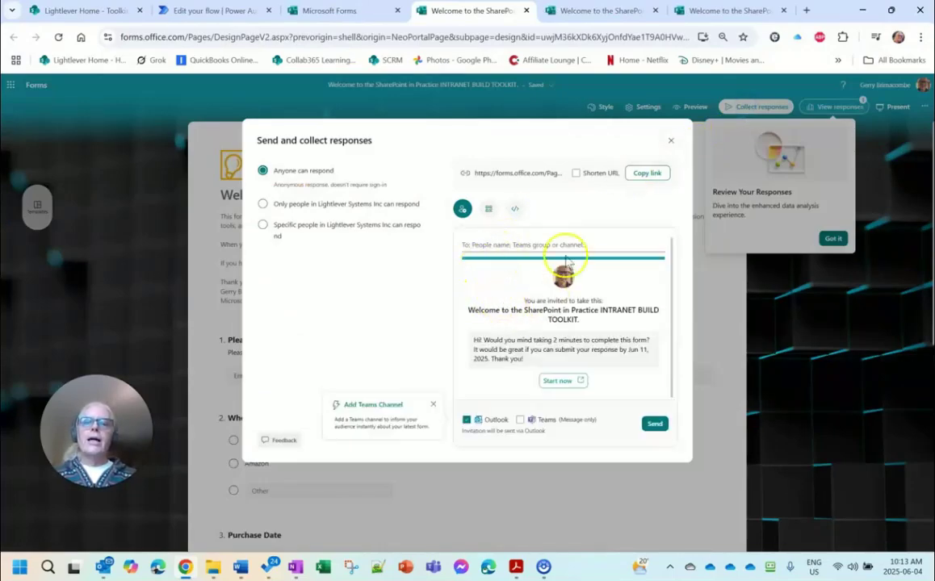
left_click(577, 174)
left_click(645, 182)
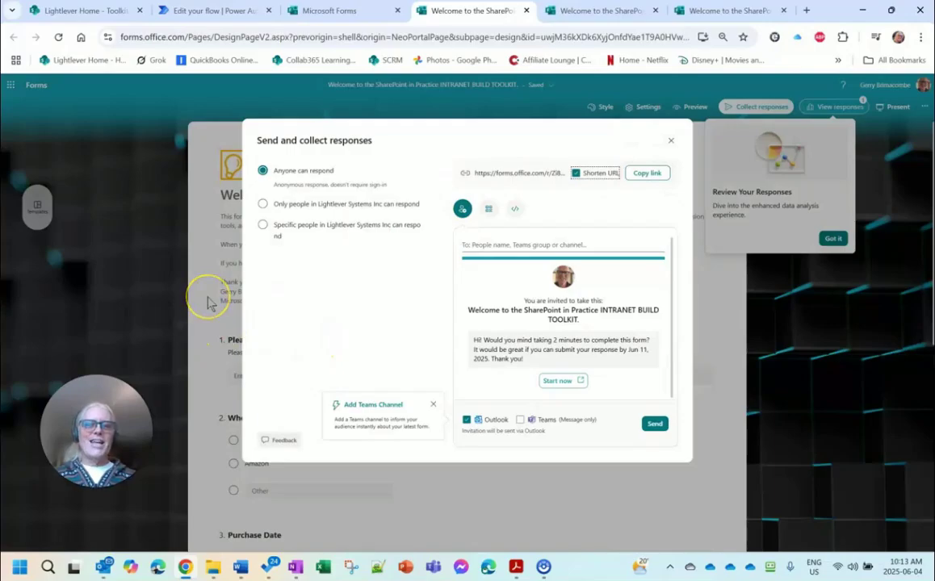
left_click(73, 468)
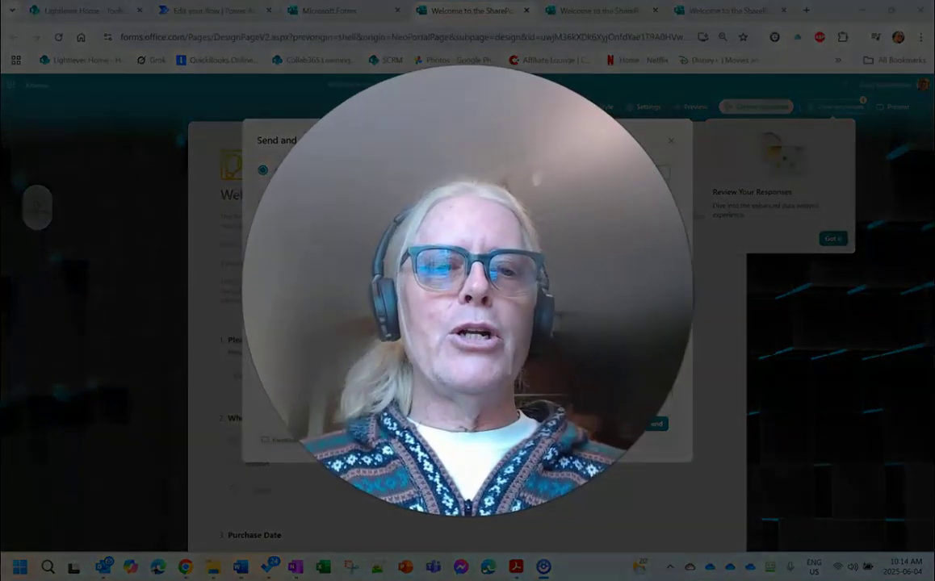